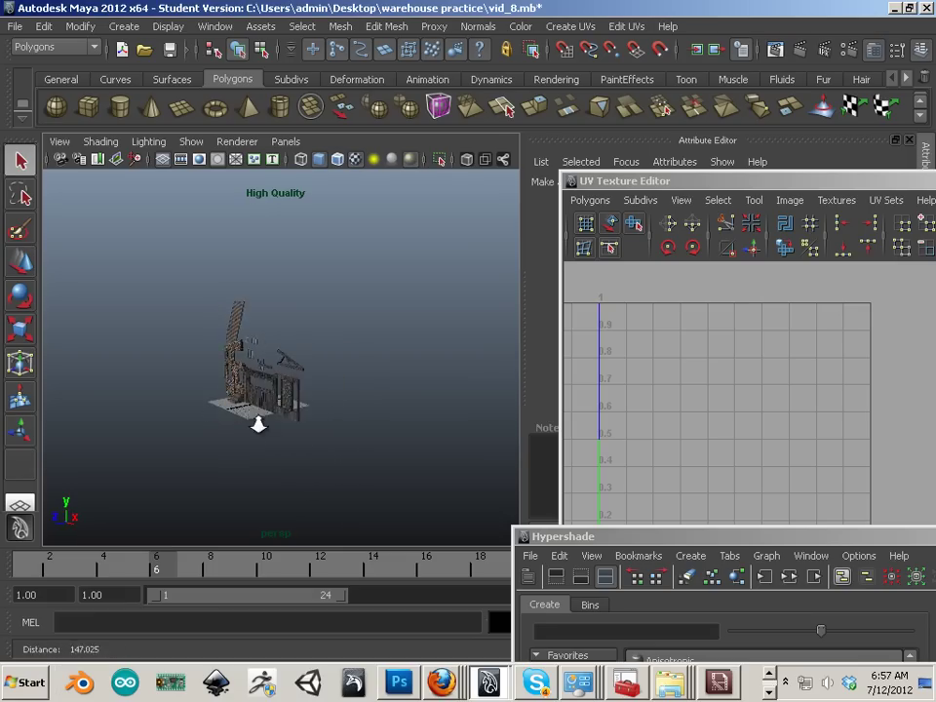
# Zoom and orbit the perspective view to frame the warehouse front-on
pyautogui.scroll(3, 246, 420)
pyautogui.keyDown('alt'); pyautogui.moveTo(234, 413); pyautogui.dragTo(297, 432, button='middle'); pyautogui.keyUp('alt')
pyautogui.keyDown('alt'); pyautogui.moveTo(297, 432); pyautogui.dragTo(389, 458, button='right'); pyautogui.keyUp('alt')
pyautogui.keyDown('alt'); pyautogui.moveTo(389, 457); pyautogui.dragTo(410, 448, button='middle'); pyautogui.keyUp('alt')
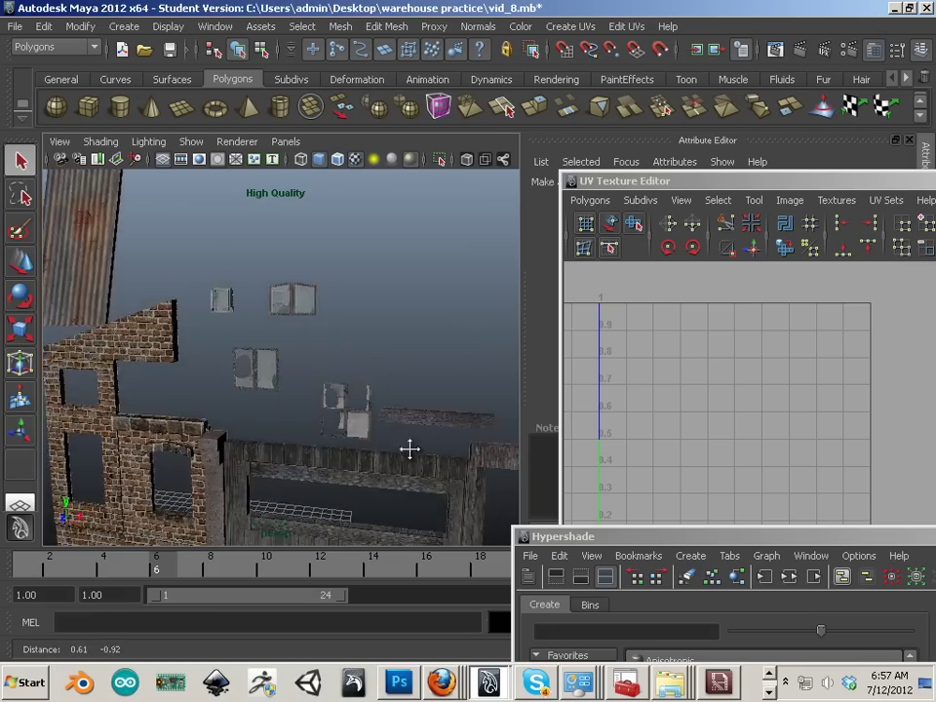
pyautogui.keyDown('alt'); pyautogui.moveTo(410, 447); pyautogui.dragTo(326, 376, button='right'); pyautogui.keyUp('alt')
pyautogui.keyDown('alt'); pyautogui.moveTo(326, 376); pyautogui.dragTo(274, 391, button='middle'); pyautogui.keyUp('alt')
pyautogui.keyDown('alt'); pyautogui.moveTo(274, 391); pyautogui.dragTo(203, 355); pyautogui.keyUp('alt')
pyautogui.scroll(3, 176, 385)
pyautogui.scroll(-3, 161, 378)
pyautogui.keyDown('alt'); pyautogui.moveTo(203, 355); pyautogui.dragTo(178, 378, button='middle'); pyautogui.keyUp('alt')
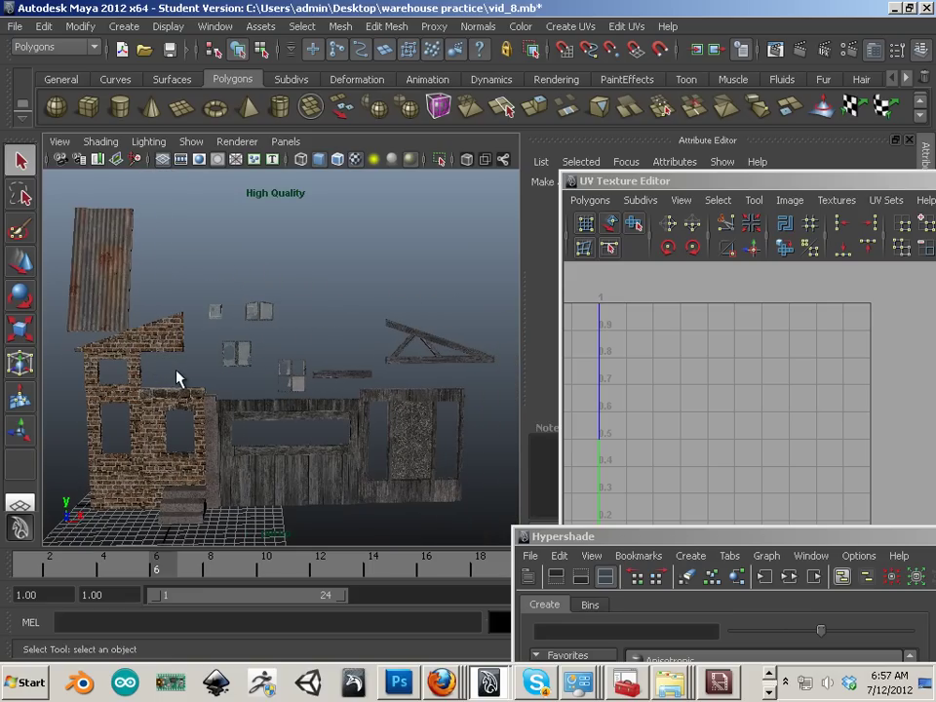
pyautogui.scroll(1, 182, 377)
# Marquee-select all the house pieces, then clear the selection so nothing is selected
pyautogui.click(172, 335)
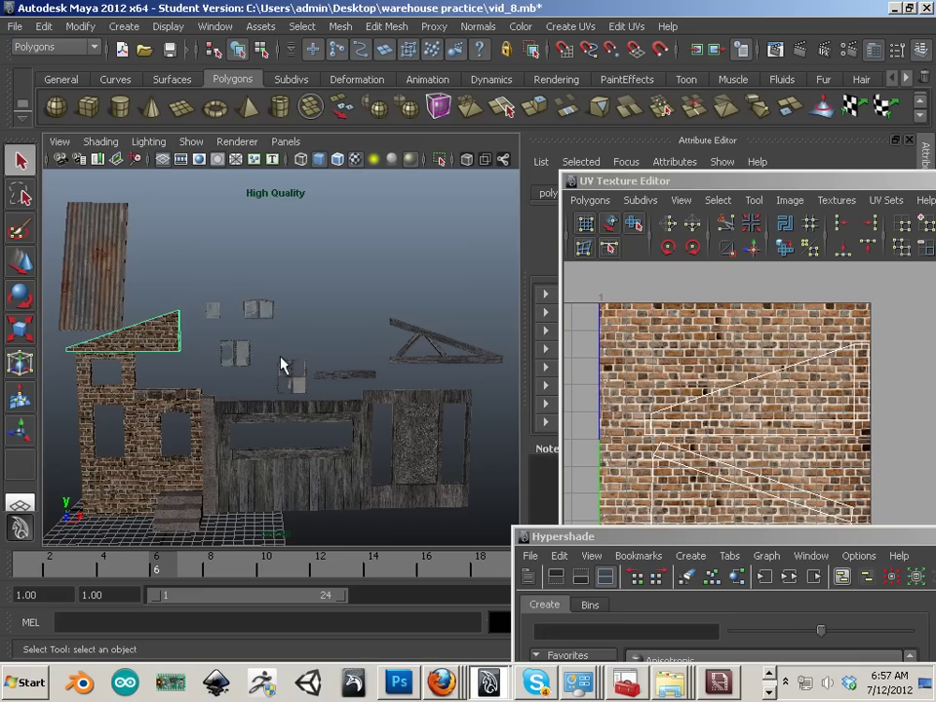
pyautogui.moveTo(463, 265); pyautogui.dragTo(90, 527)
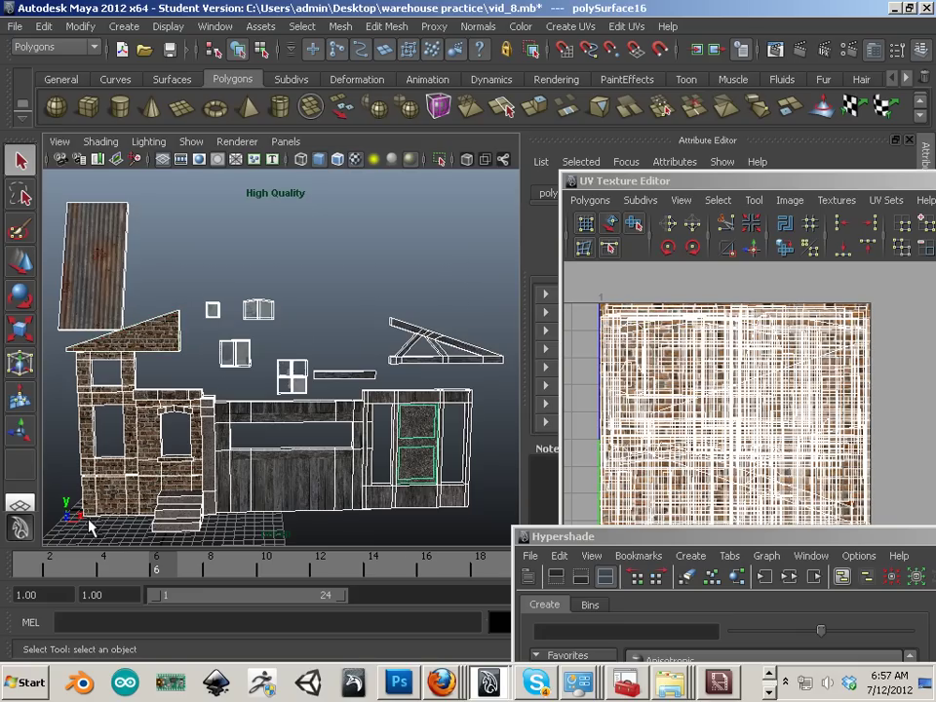
pyautogui.click(217, 261)
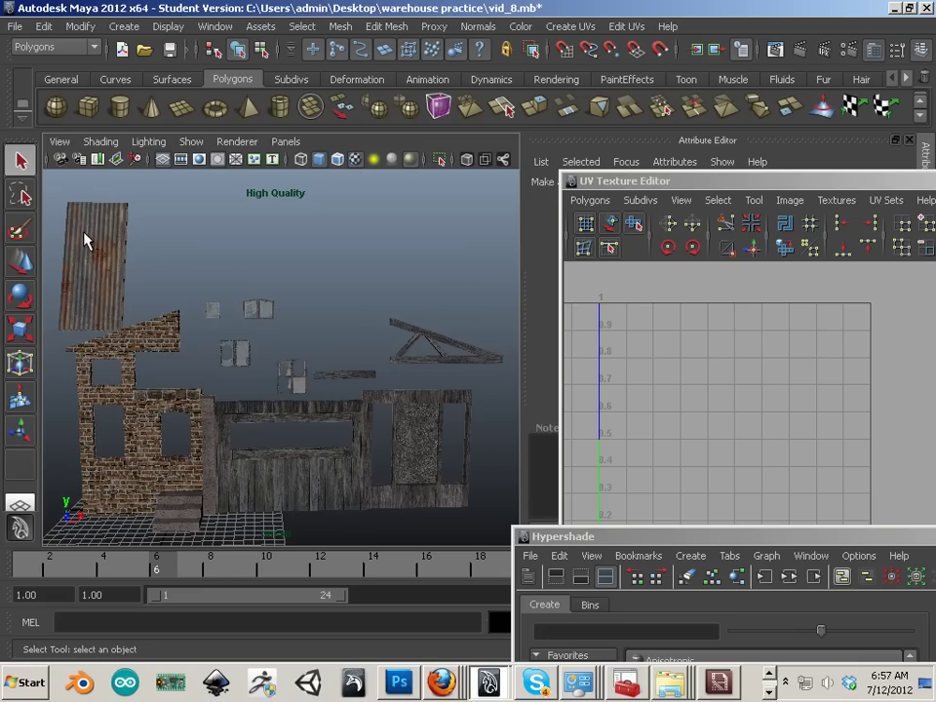
pyautogui.moveTo(84, 240); pyautogui.dragTo(460, 496)
pyautogui.click(304, 332)
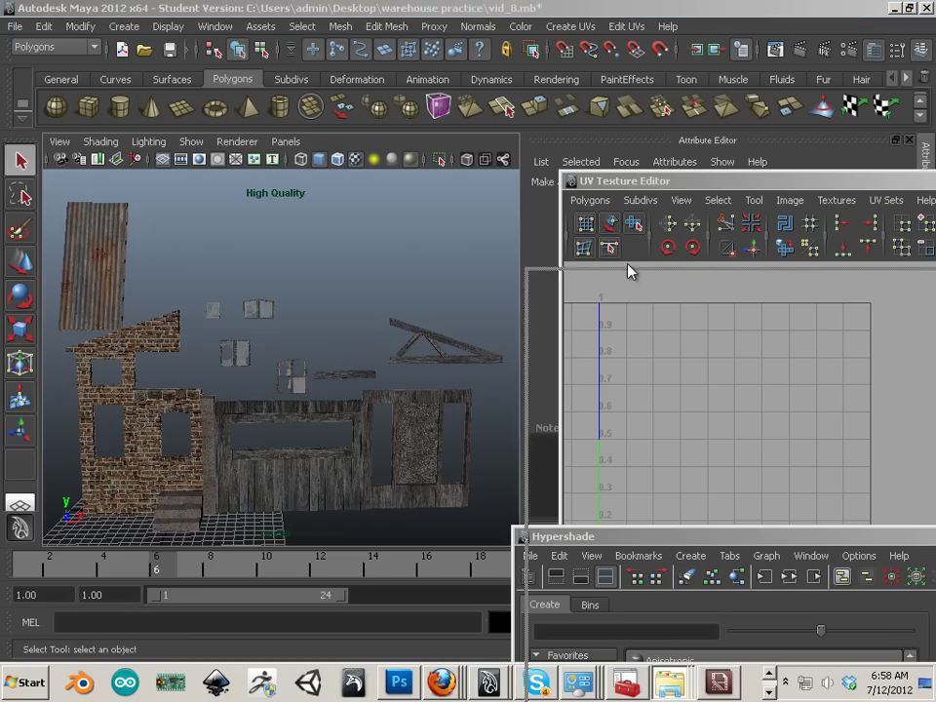
# Switch to the video warehouse texture folder and browse its photo files
pyautogui.hotkey('alt', 'Tab')
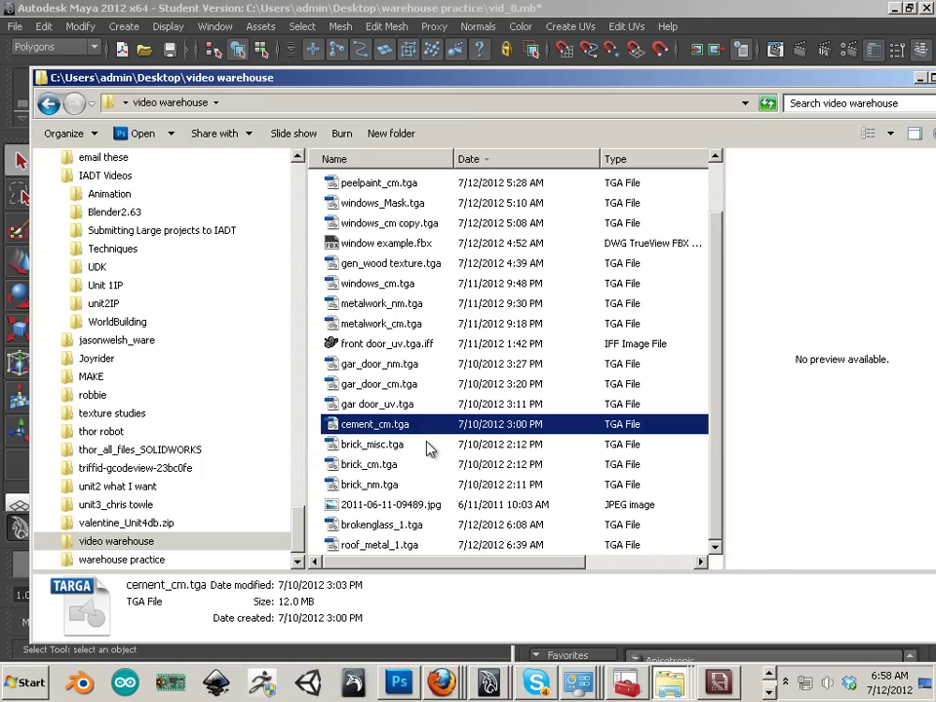
pyautogui.click(413, 503)
pyautogui.scroll(1, 426, 445)
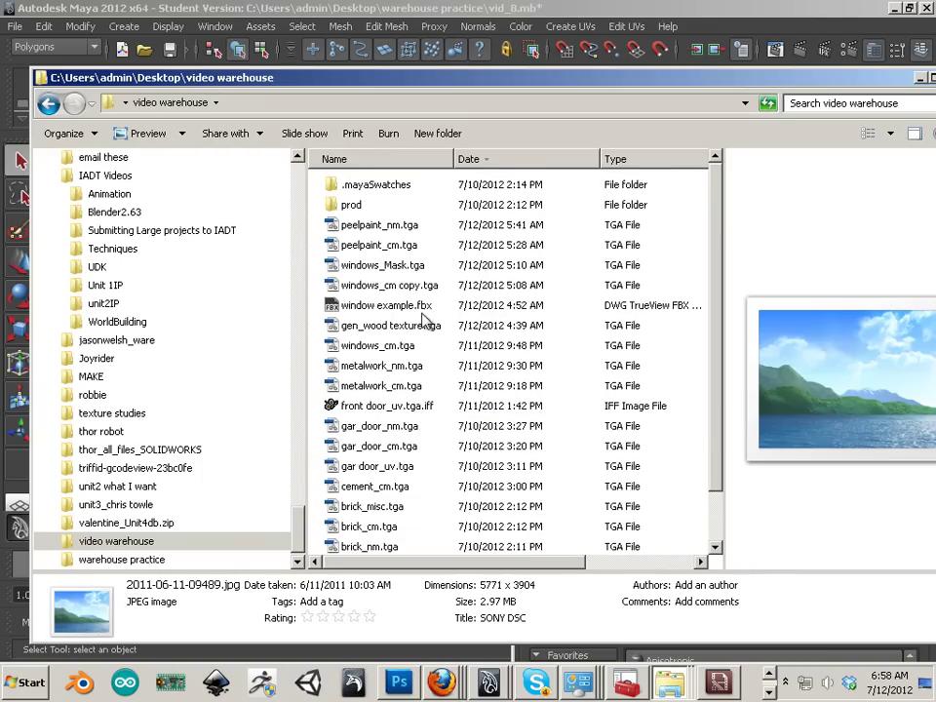
pyautogui.scroll(-1, 376, 314)
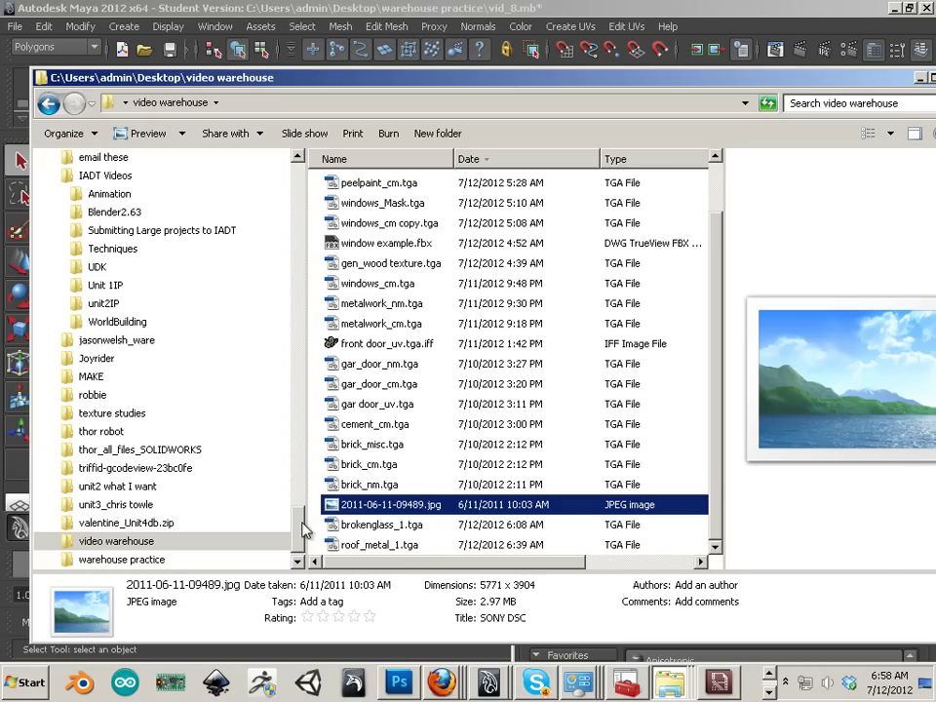
pyautogui.moveTo(300, 529); pyautogui.dragTo(282, 153)
# Go to the Desktop and open the jasonwelsh_ware folder
pyautogui.click(87, 276)
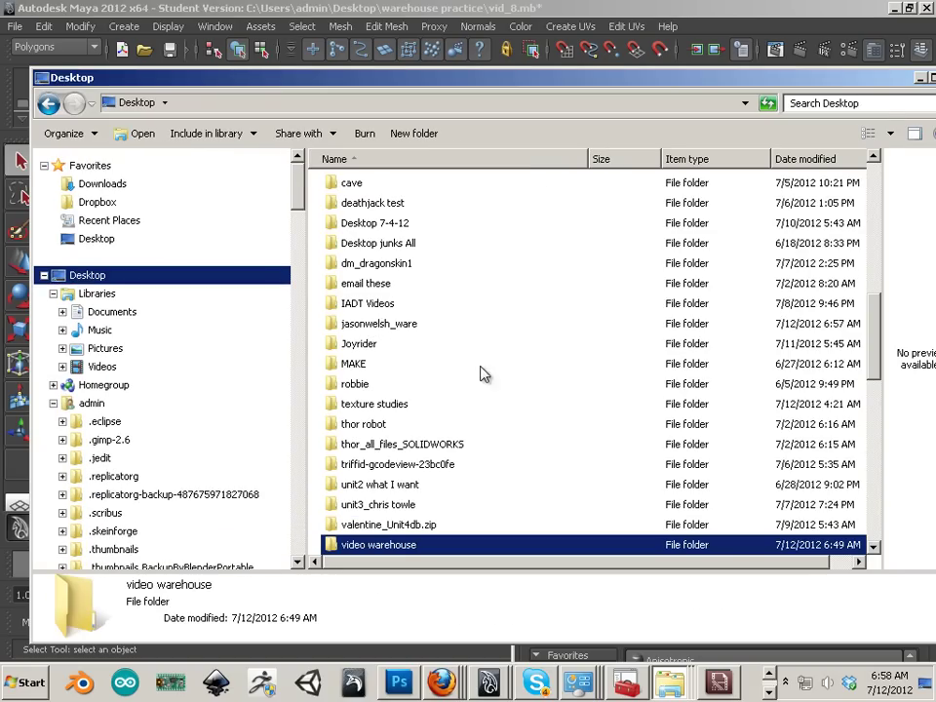
pyautogui.rightClick(494, 333)
pyautogui.press('Escape')
pyautogui.press('i')
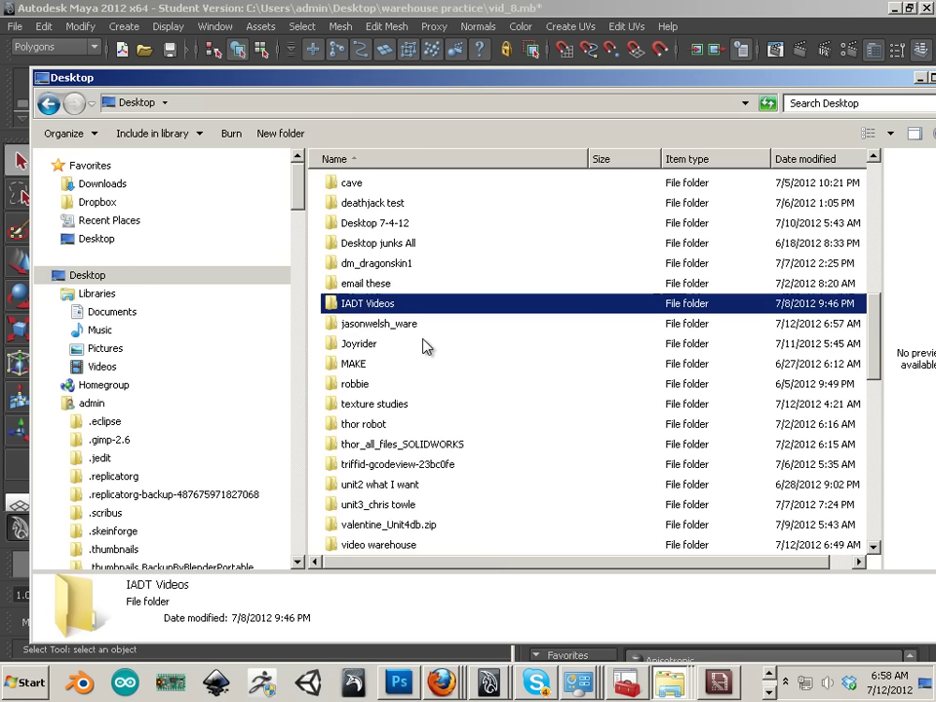
pyautogui.press('j')
pyautogui.press('Return')
# Recycle all 16 files in jasonwelsh_ware and close the Explorer window
pyautogui.moveTo(835, 558); pyautogui.dragTo(366, 181)
pyautogui.press('Delete')
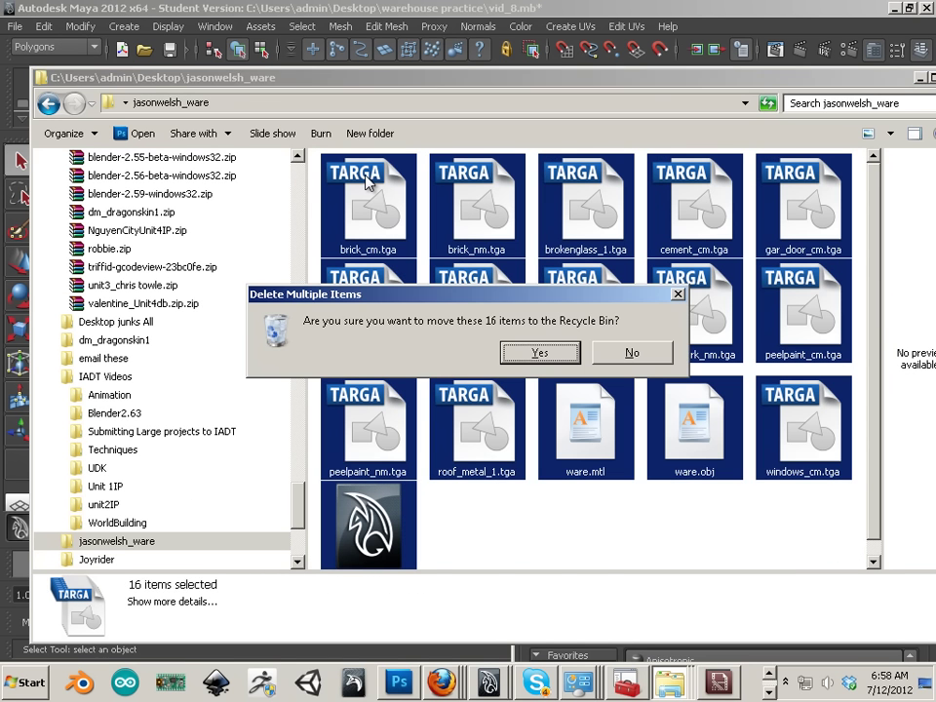
pyautogui.click(538, 351)
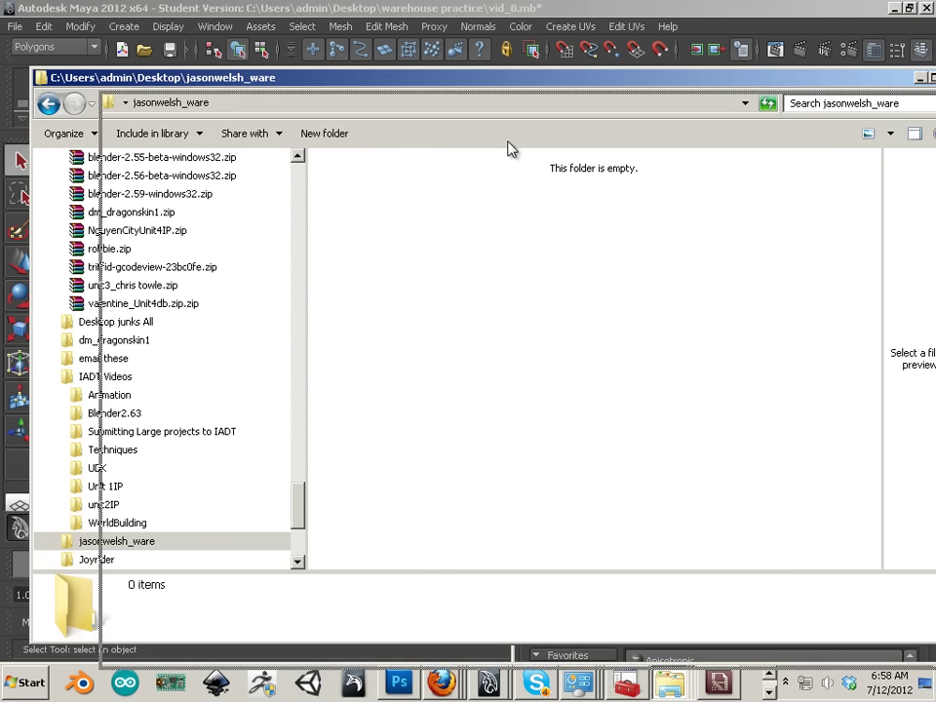
pyautogui.hotkey('alt', 'F4')
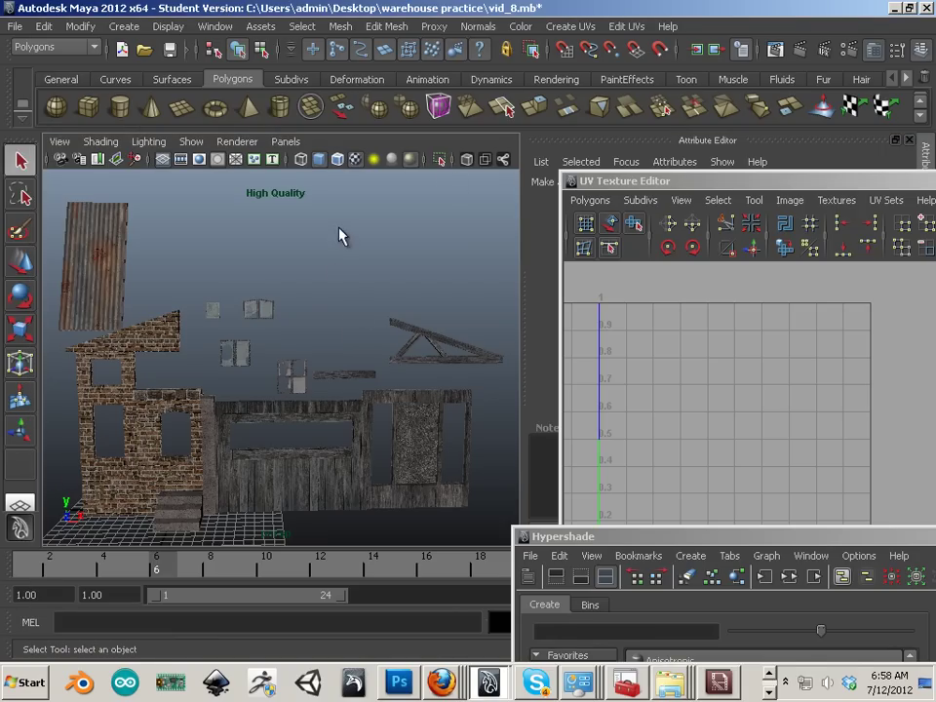
# Glance at the jasonwelsh_ware folder, then marquee-select every warehouse piece in Maya
pyautogui.scroll(-5, 328, 324)
pyautogui.scroll(3, 327, 325)
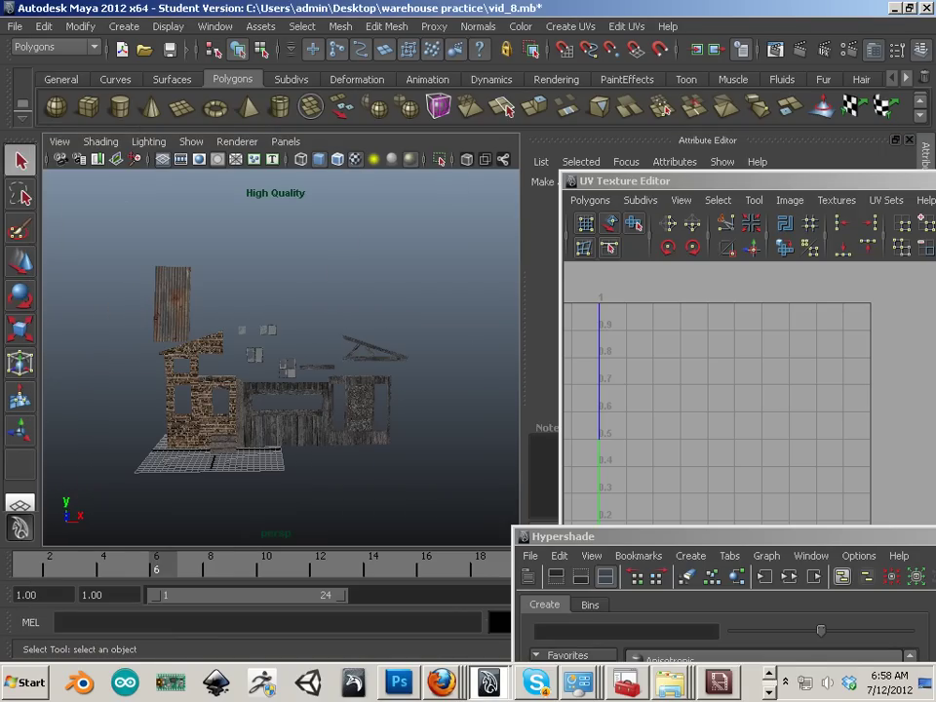
pyautogui.hotkey('alt', 'Tab')
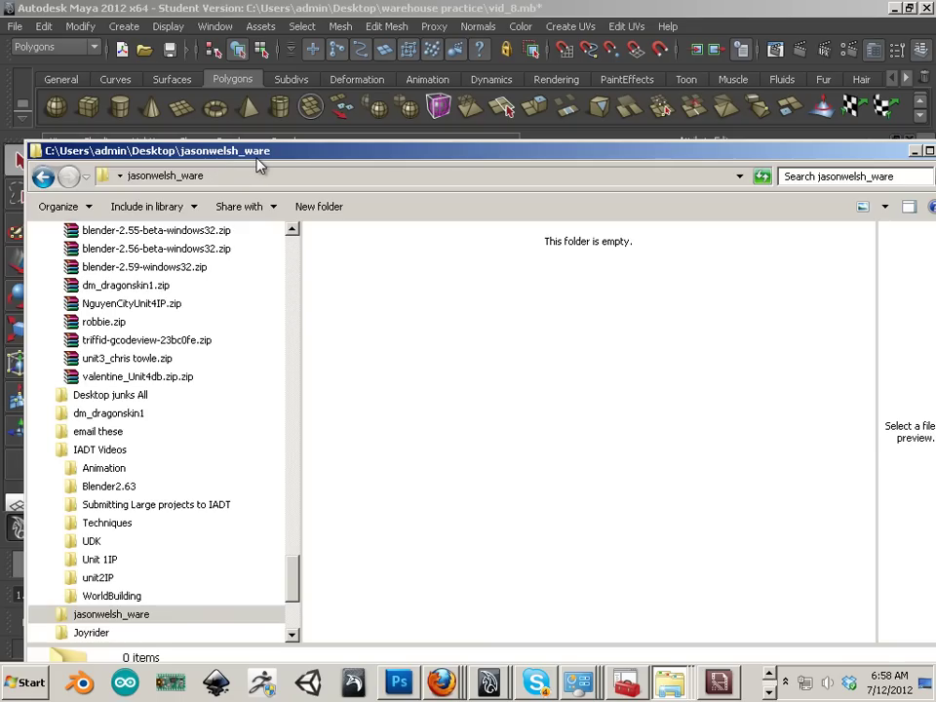
pyautogui.hotkey('alt', 'Tab')
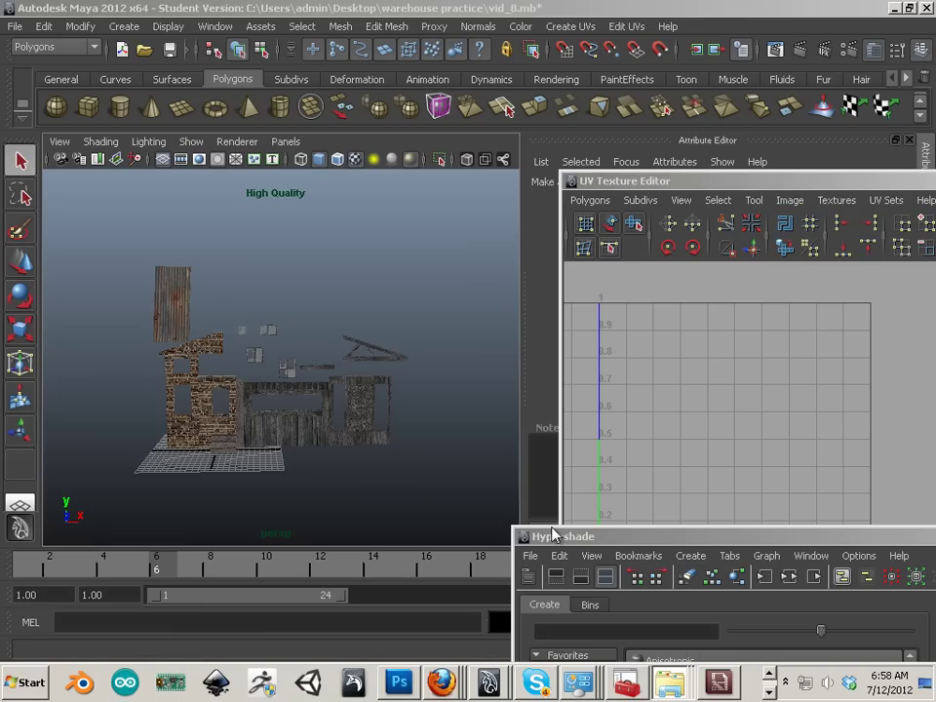
pyautogui.moveTo(445, 265); pyautogui.dragTo(88, 545)
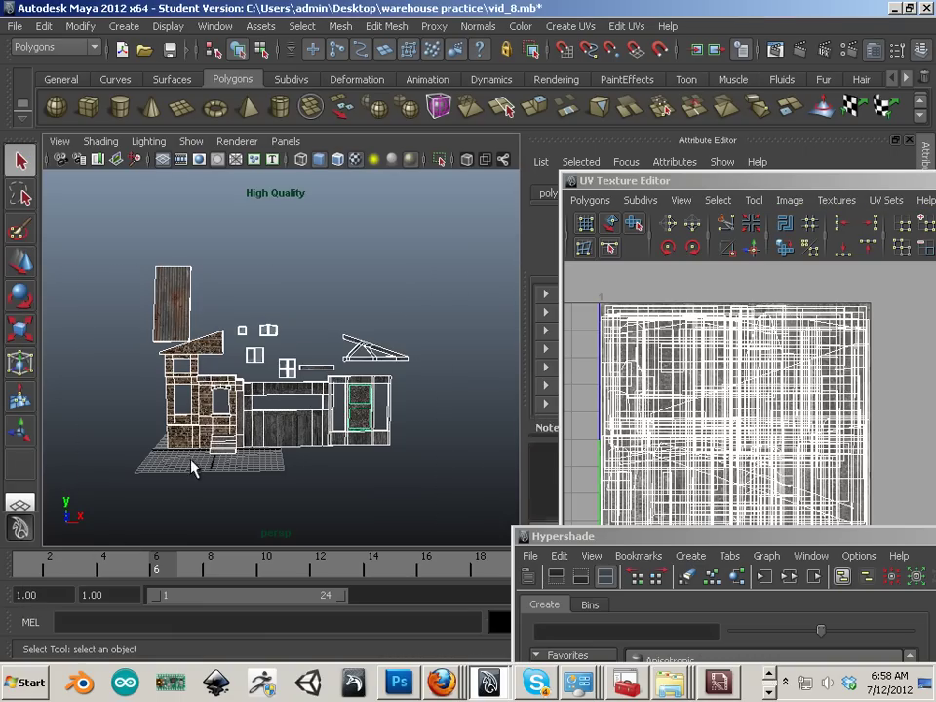
# Confirm objExport.mll is Loaded and Auto load in the Plug-in Manager, then close it
pyautogui.click(180, 82)
pyautogui.click(215, 26)
pyautogui.moveTo(223, 122)
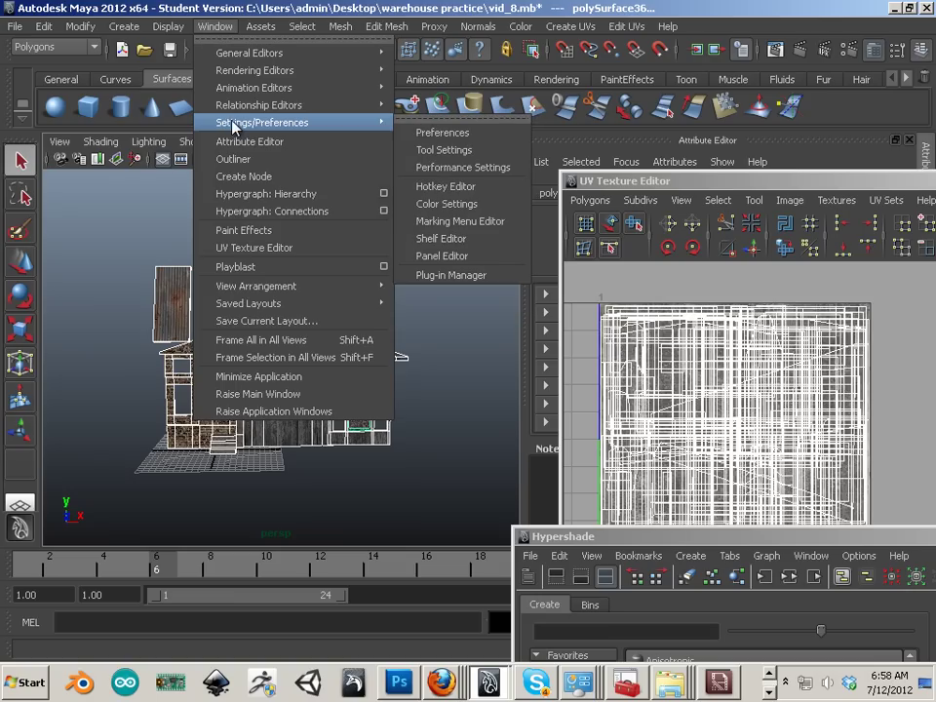
pyautogui.click(438, 276)
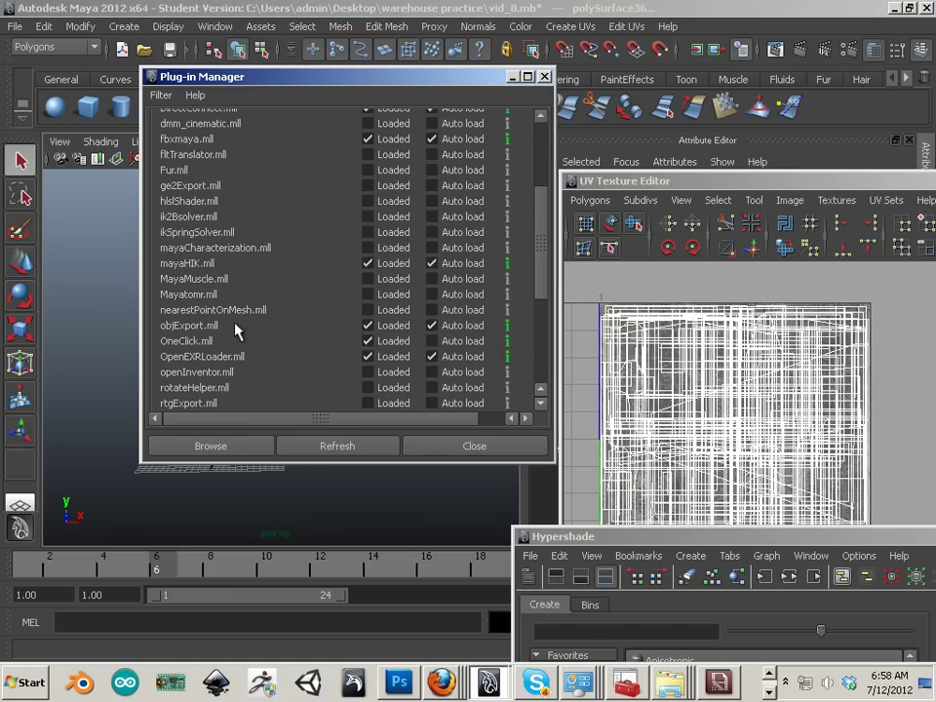
pyautogui.click(471, 444)
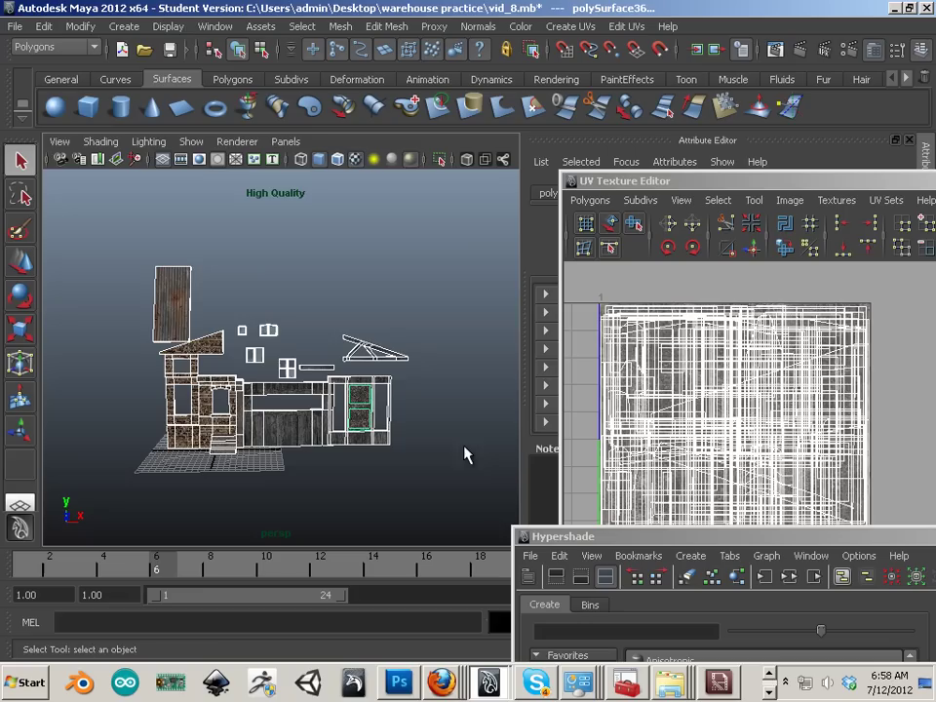
# Export the selected warehouse pieces as OBJ file 'ware' into Desktop\jasonwelsh_ware
pyautogui.moveTo(104, 236); pyautogui.dragTo(419, 499)
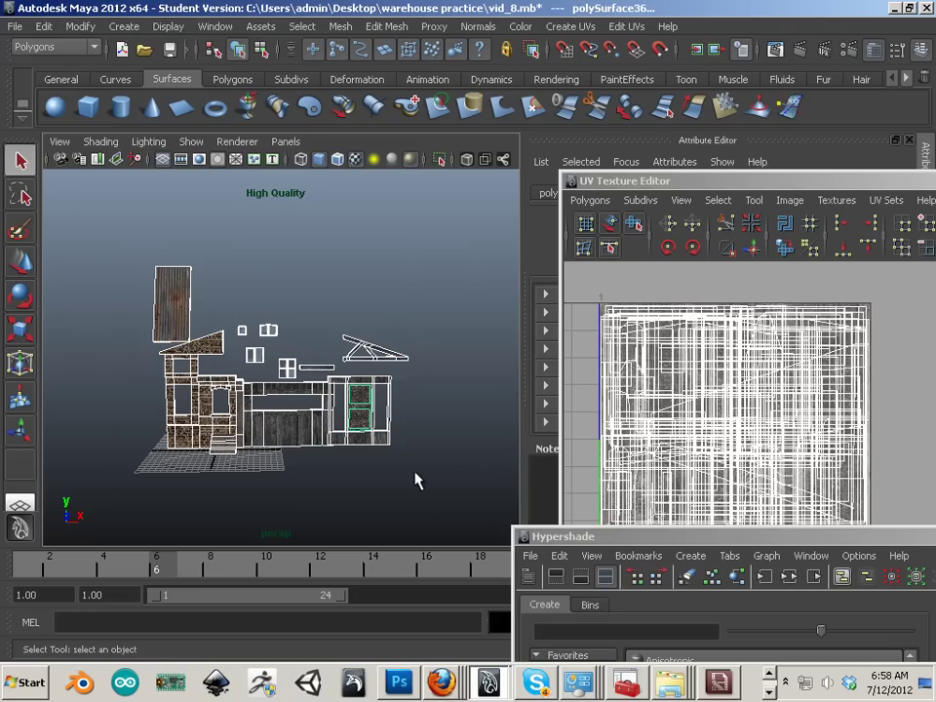
pyautogui.click(13, 28)
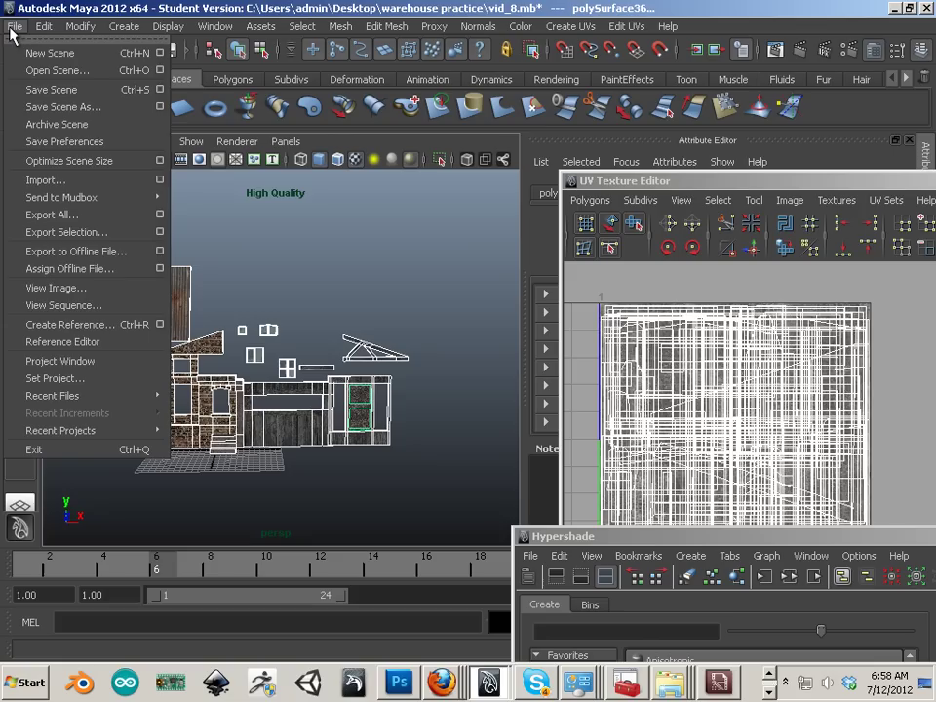
pyautogui.click(70, 238)
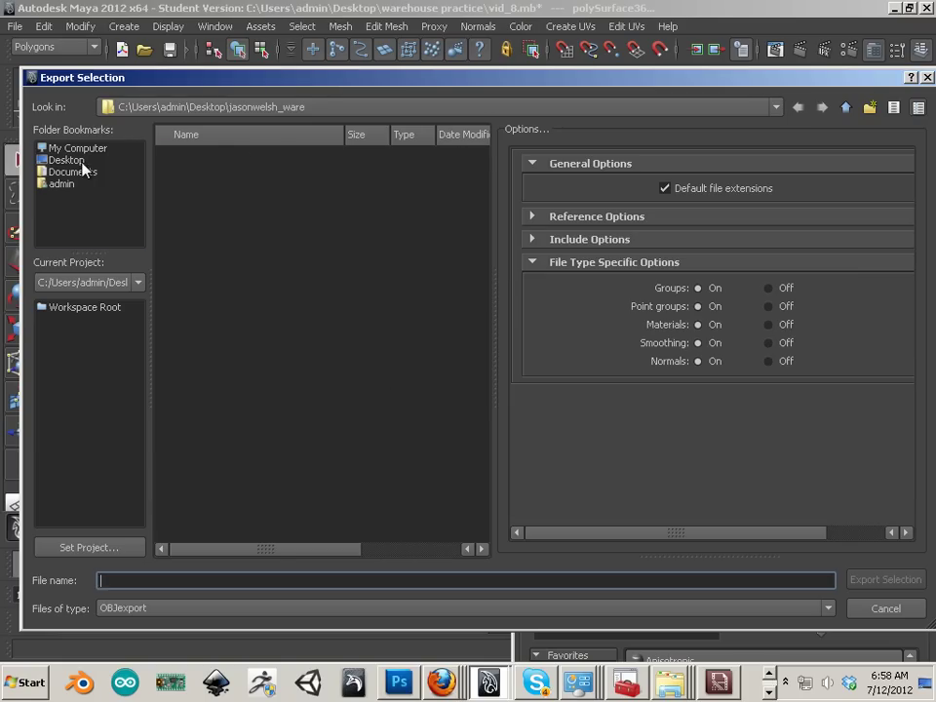
pyautogui.click(76, 160)
pyautogui.click(194, 156)
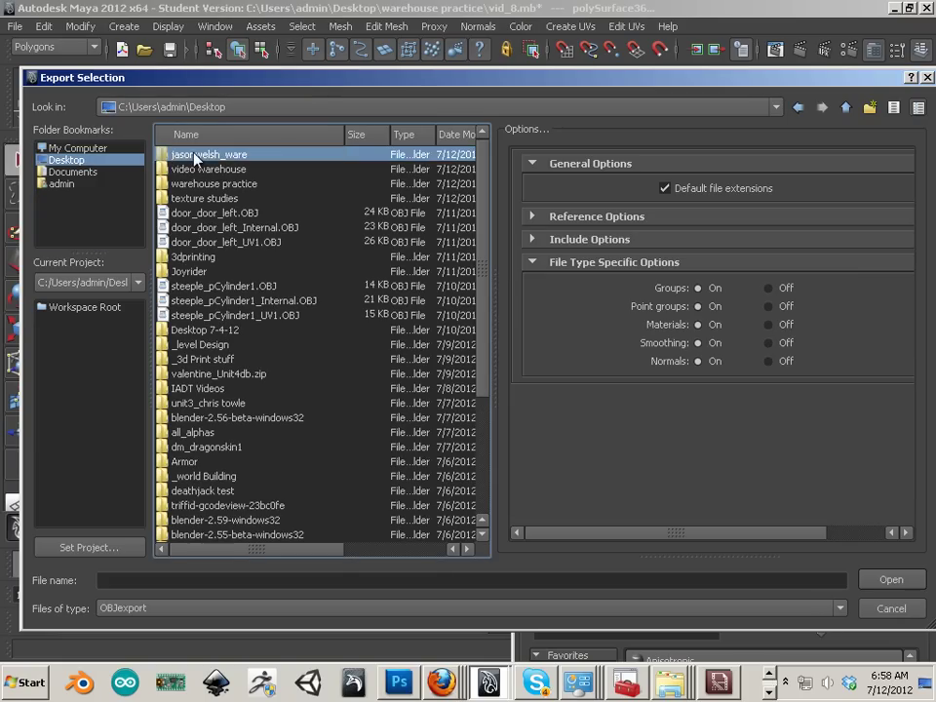
pyautogui.doubleClick(204, 156)
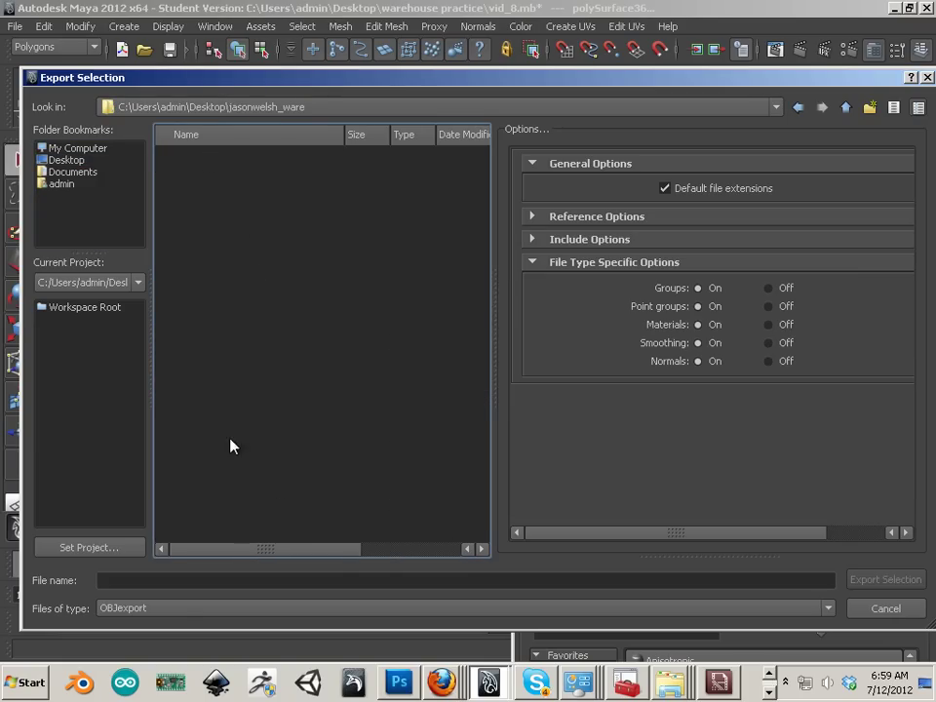
pyautogui.click(178, 583)
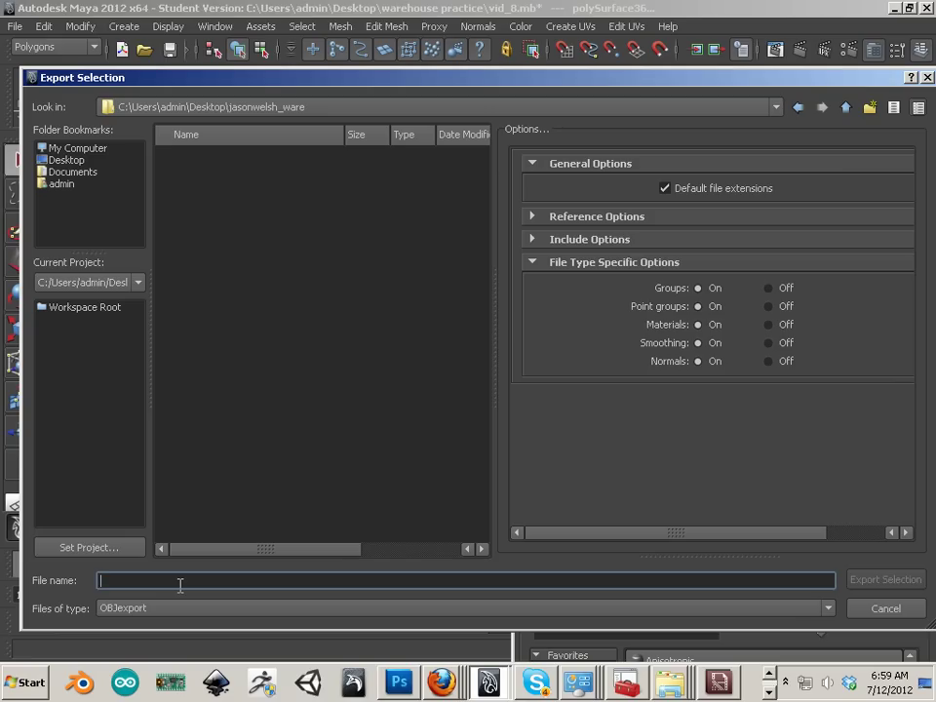
pyautogui.write('ware')
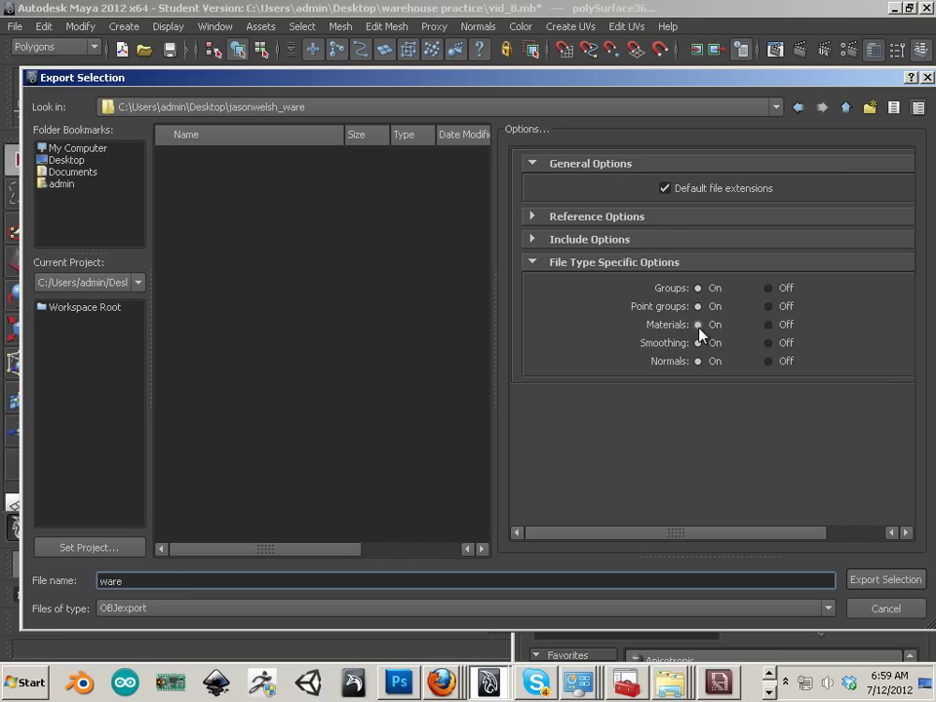
pyautogui.click(887, 580)
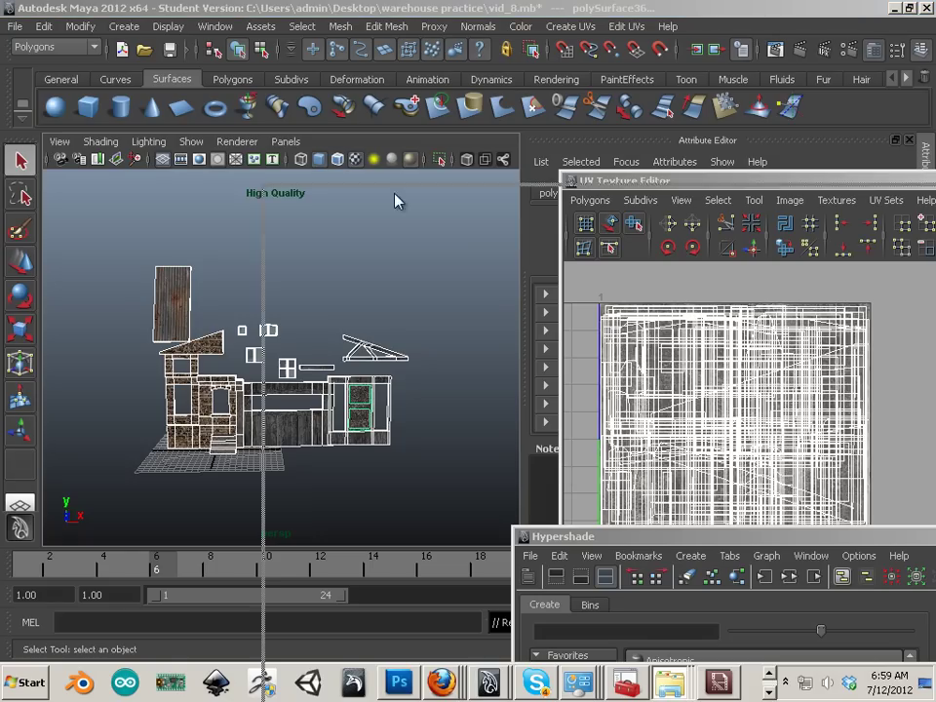
pyautogui.hotkey('alt', 'Tab')
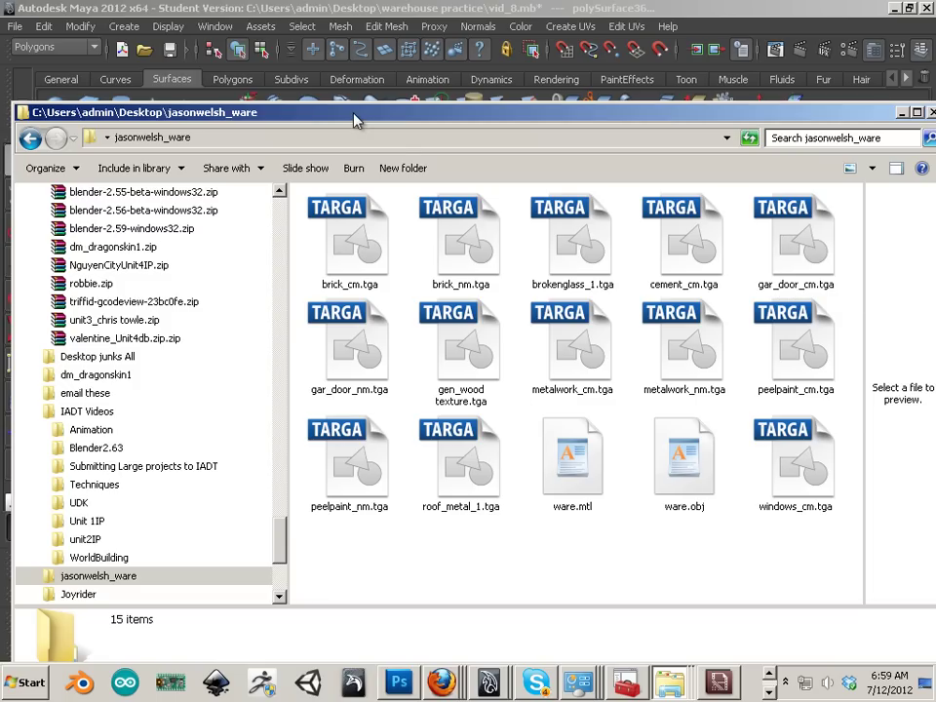
pyautogui.hotkey('alt', 'Tab')
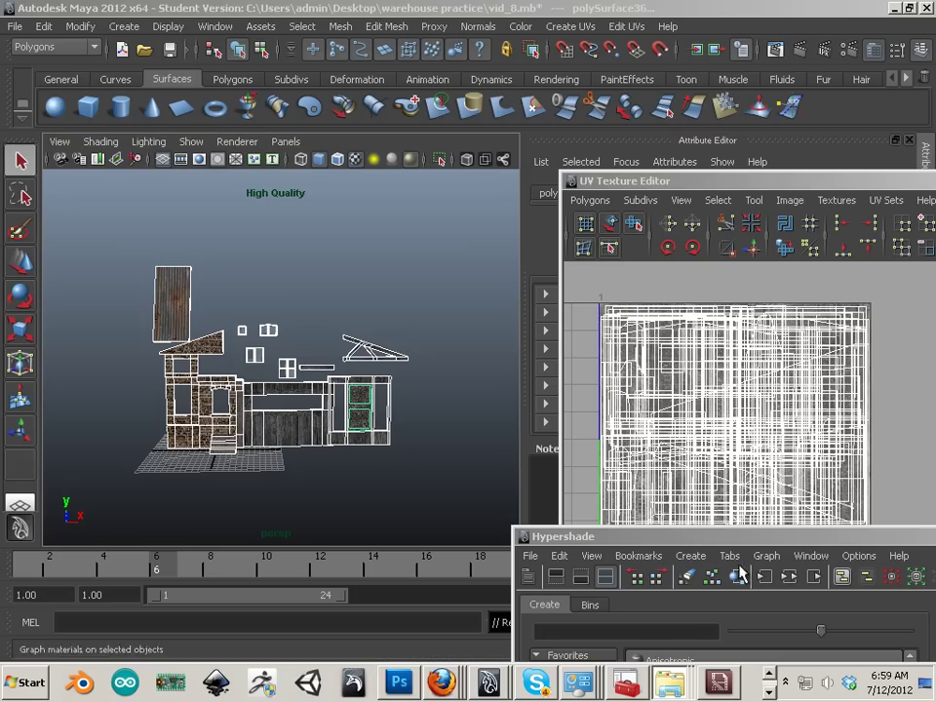
# Move the Hypershade aside and run Optimize Scene Size
pyautogui.click(746, 542)
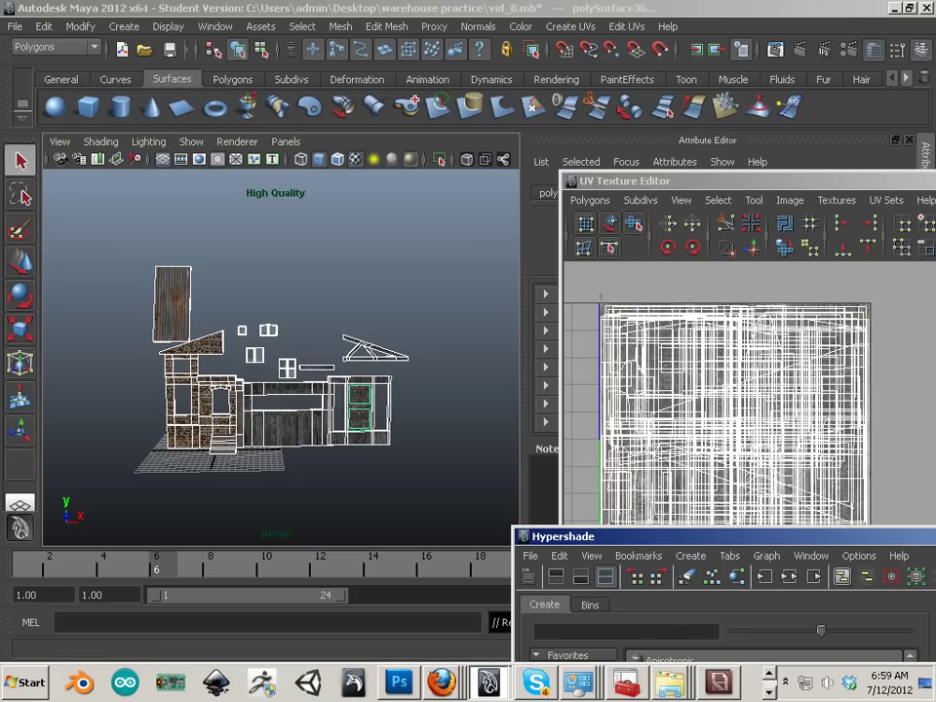
pyautogui.moveTo(746, 542); pyautogui.dragTo(99, 206)
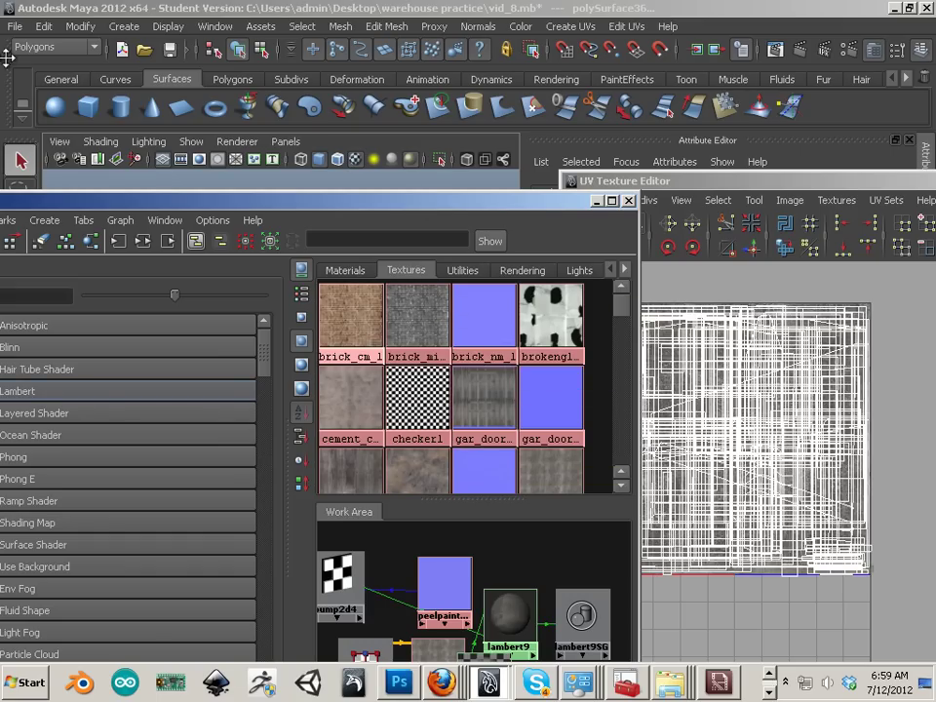
pyautogui.click(15, 26)
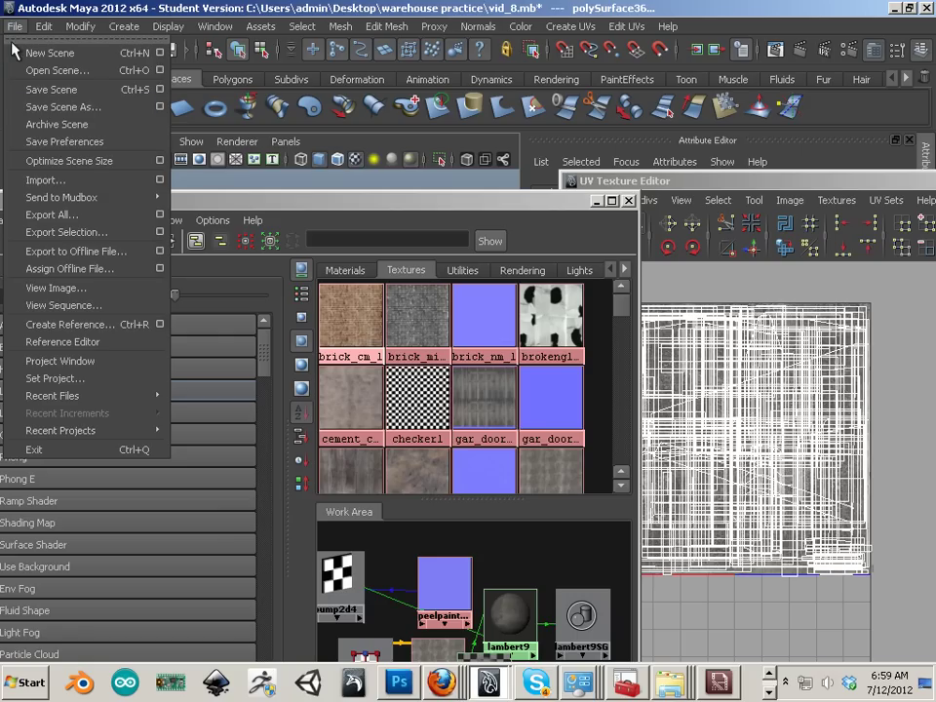
pyautogui.click(51, 161)
pyautogui.click(448, 357)
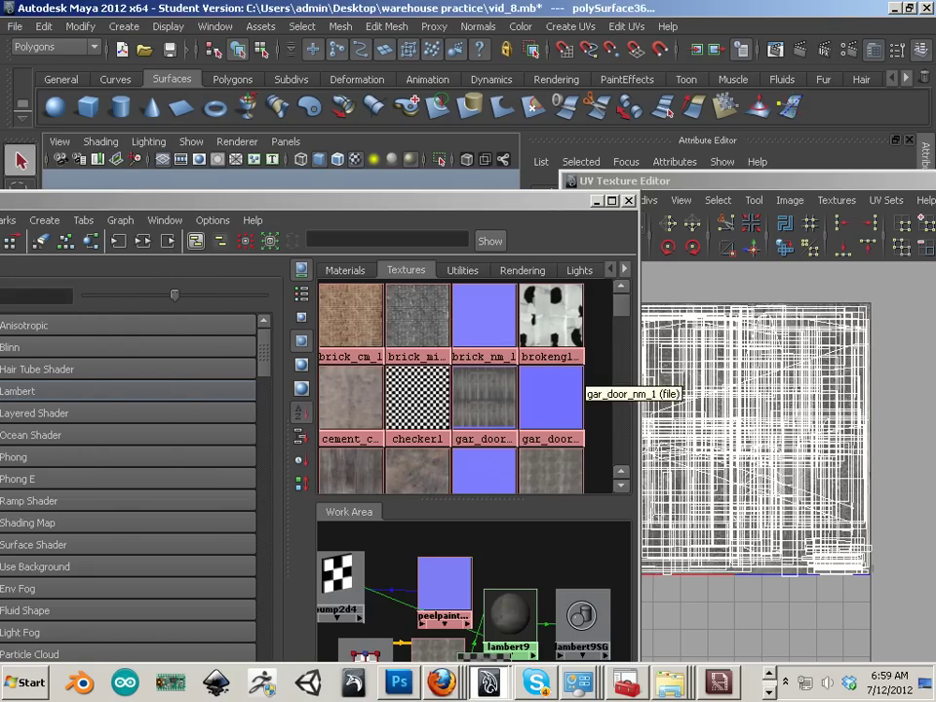
# Recycle all 15 exported files from jasonwelsh_ware, then return to Maya
pyautogui.moveTo(302, 203); pyautogui.dragTo(668, 217)
pyautogui.hotkey('alt', 'Tab')
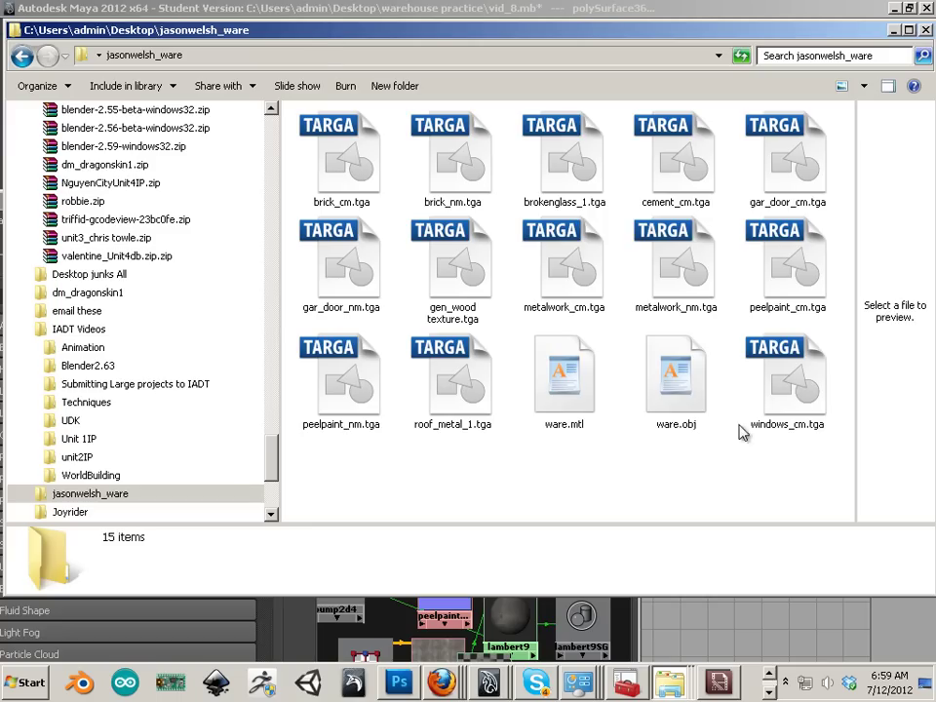
pyautogui.moveTo(813, 483); pyautogui.dragTo(344, 119)
pyautogui.press('Delete')
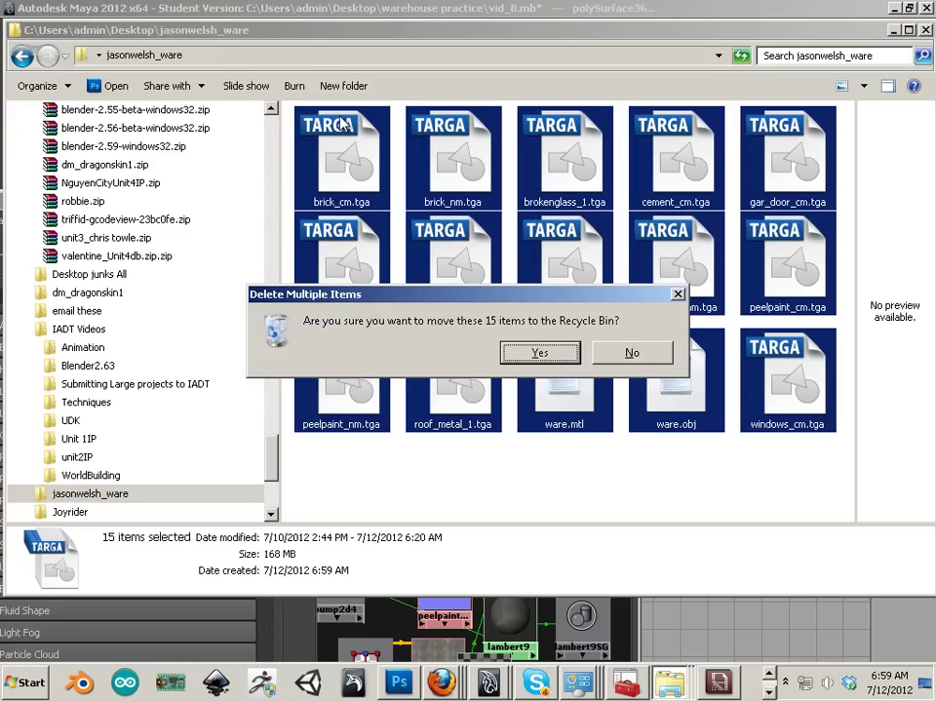
pyautogui.click(540, 353)
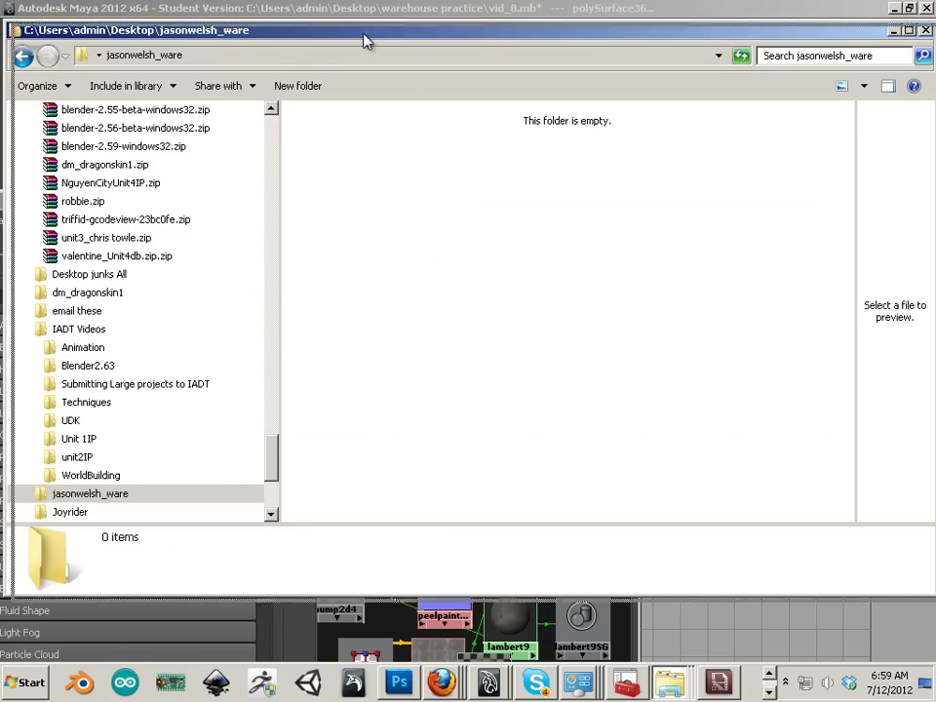
pyautogui.hotkey('alt', 'Tab')
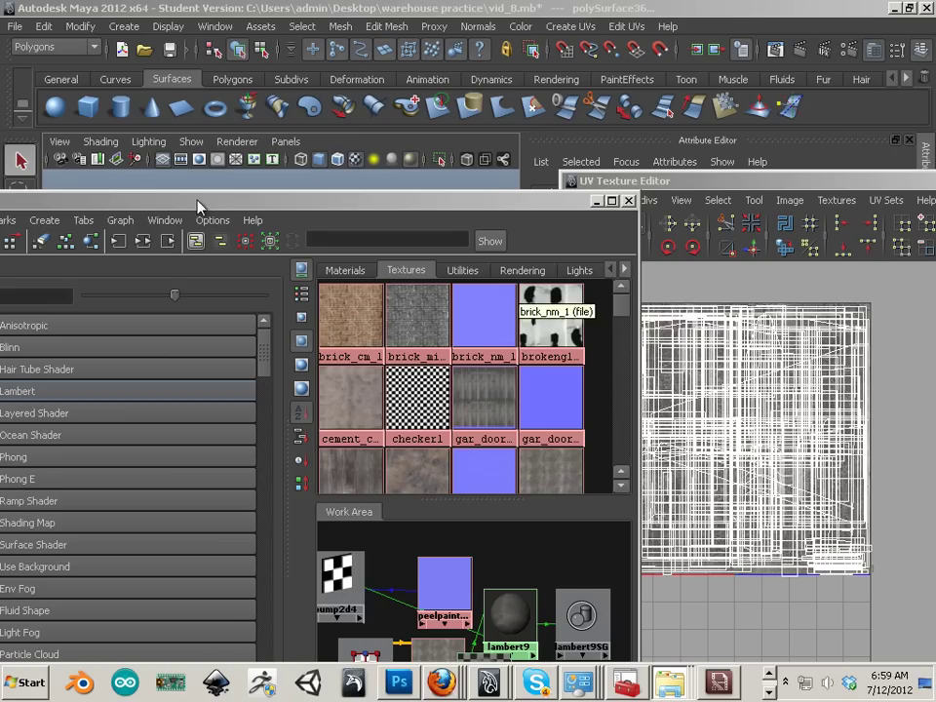
# Re-export the selection as the OBJ file 'ware'
pyautogui.click(15, 27)
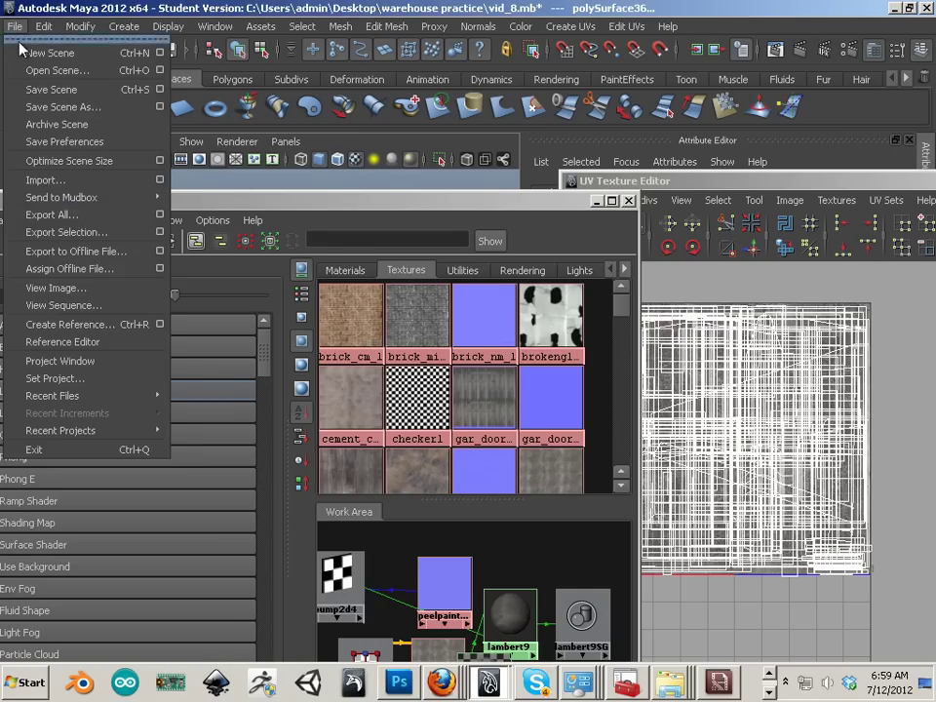
pyautogui.click(70, 234)
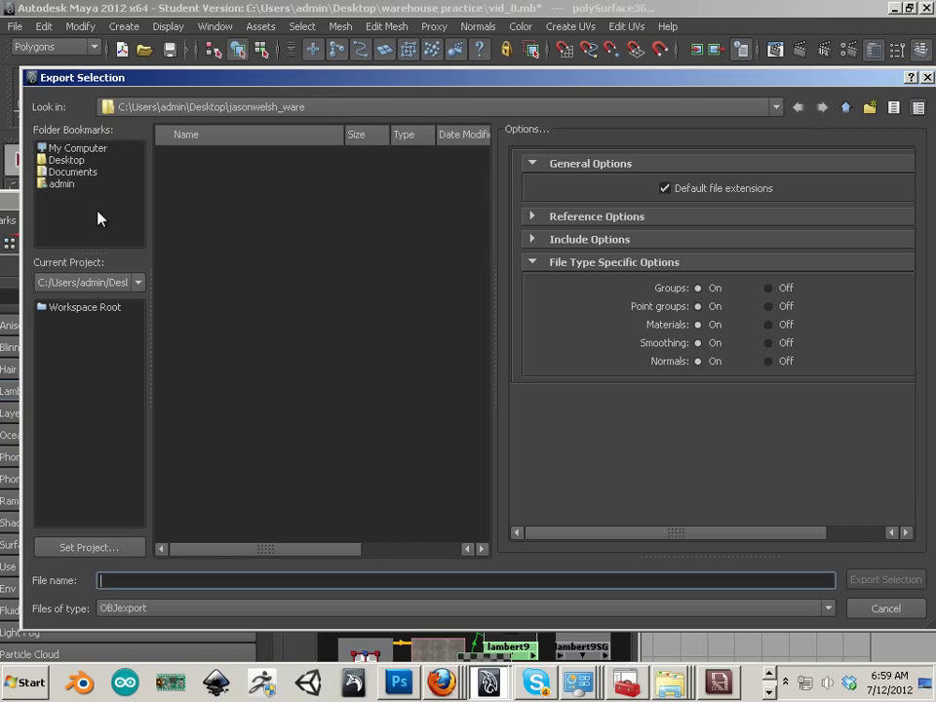
pyautogui.write('ware')
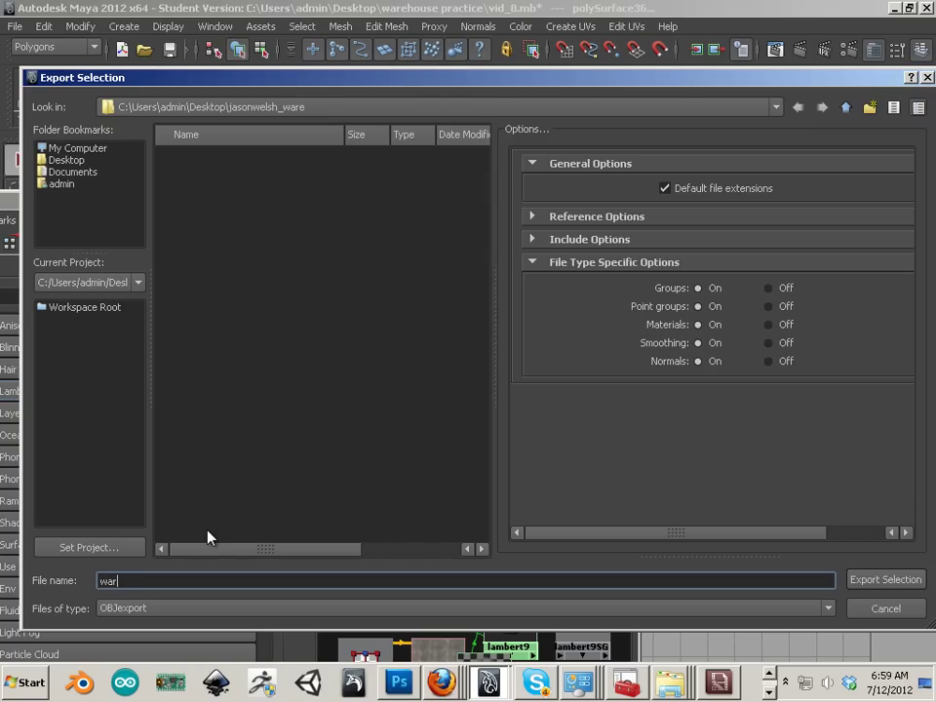
pyautogui.click(871, 585)
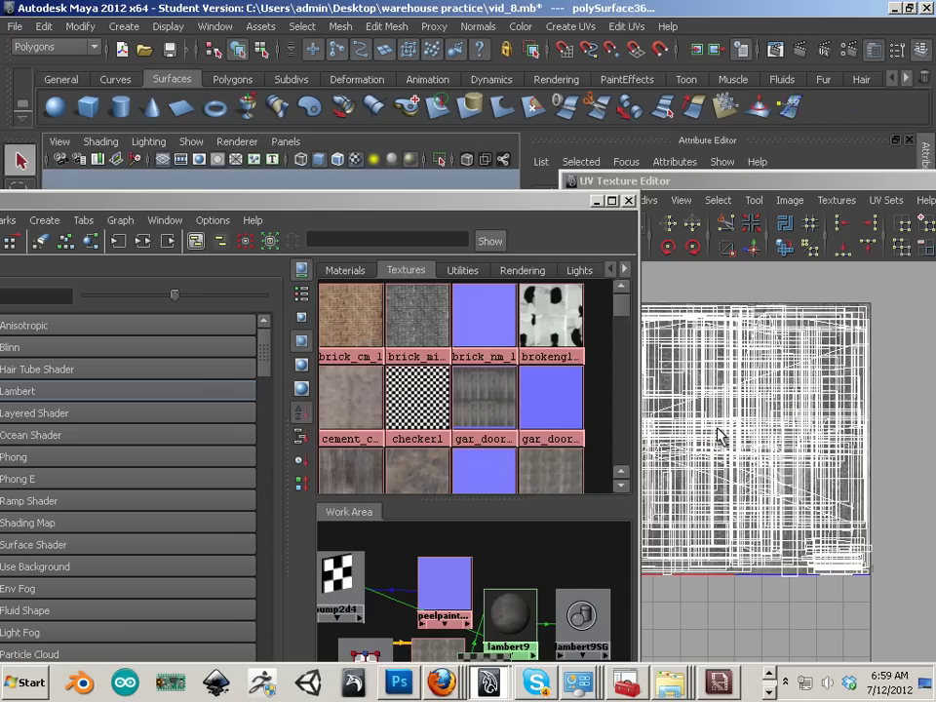
# Move the Hypershade aside and check ware.obj and ware.mtl in the project folder
pyautogui.moveTo(305, 213); pyautogui.dragTo(713, 199)
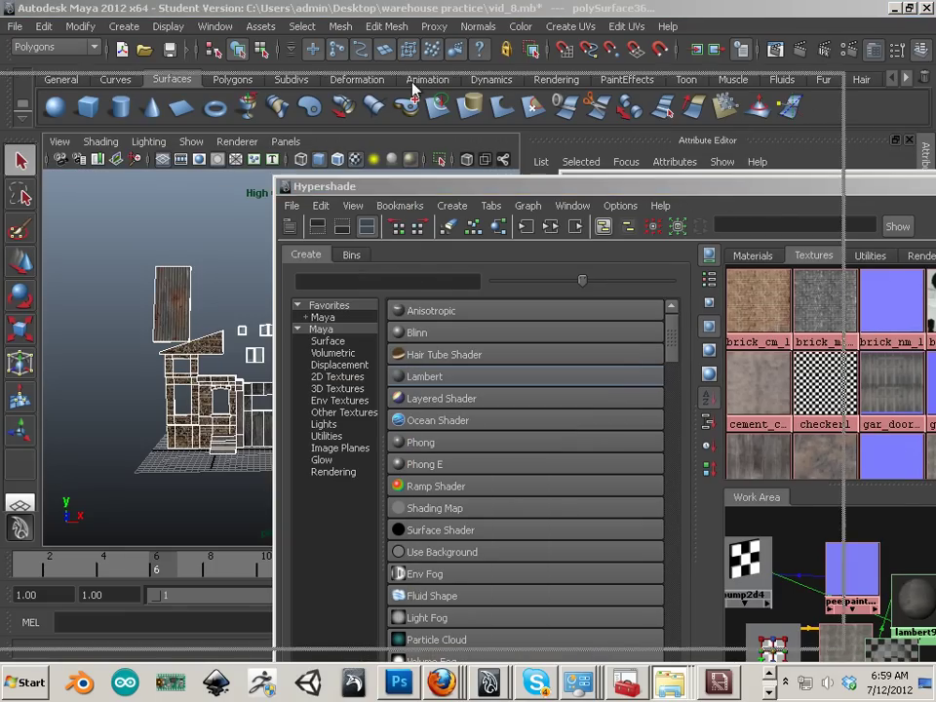
pyautogui.click(670, 683)
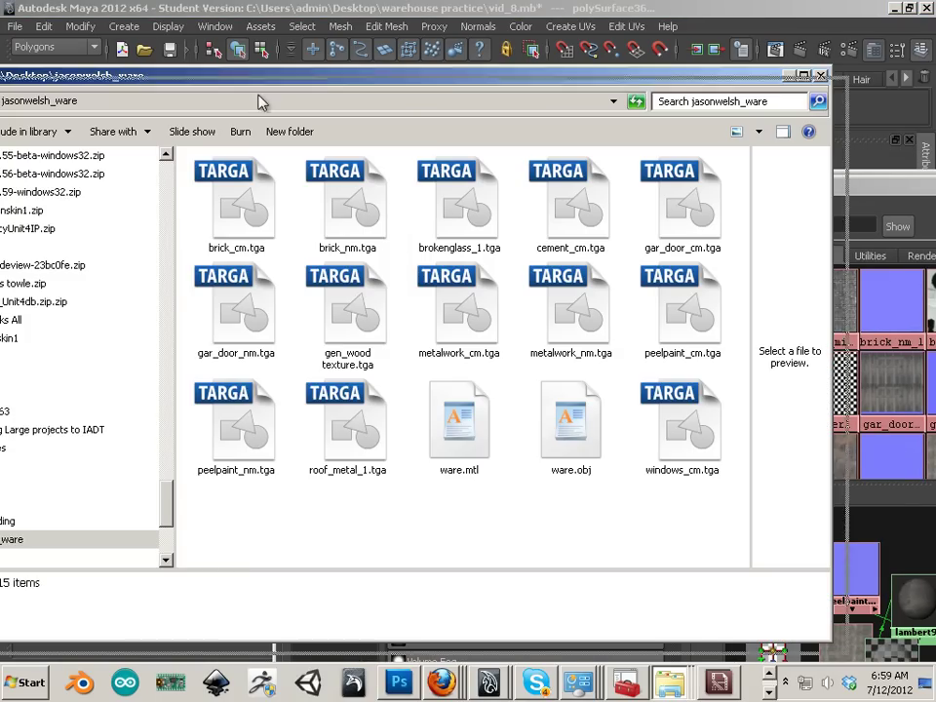
pyautogui.hotkey('alt', 'Tab')
pyautogui.click(14, 27)
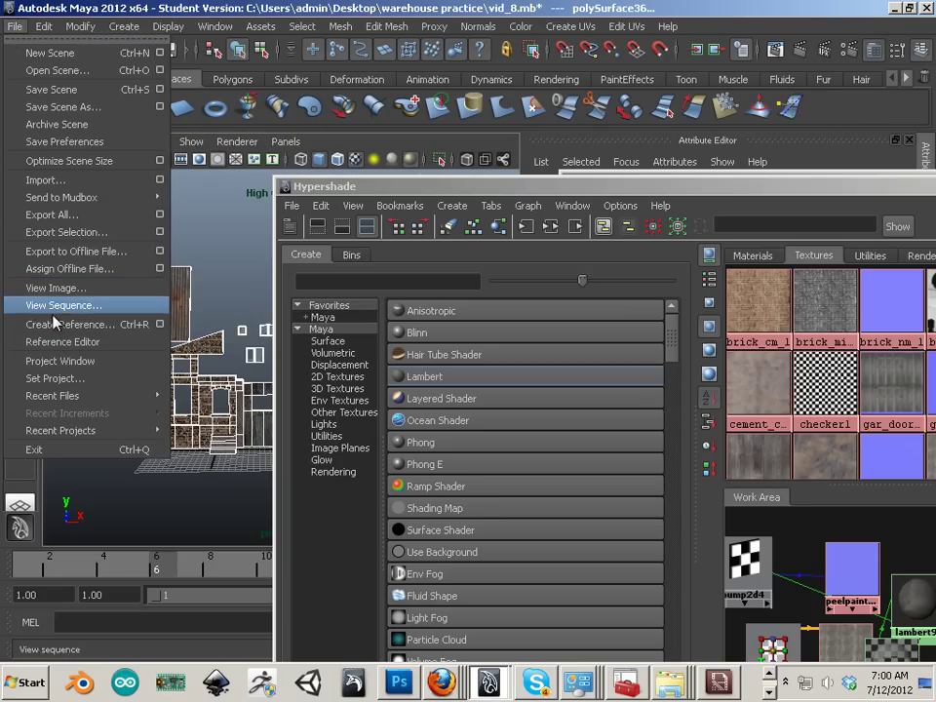
# Set Desktop\jasonwelsh_ware as the current project with a default workspace
pyautogui.click(55, 378)
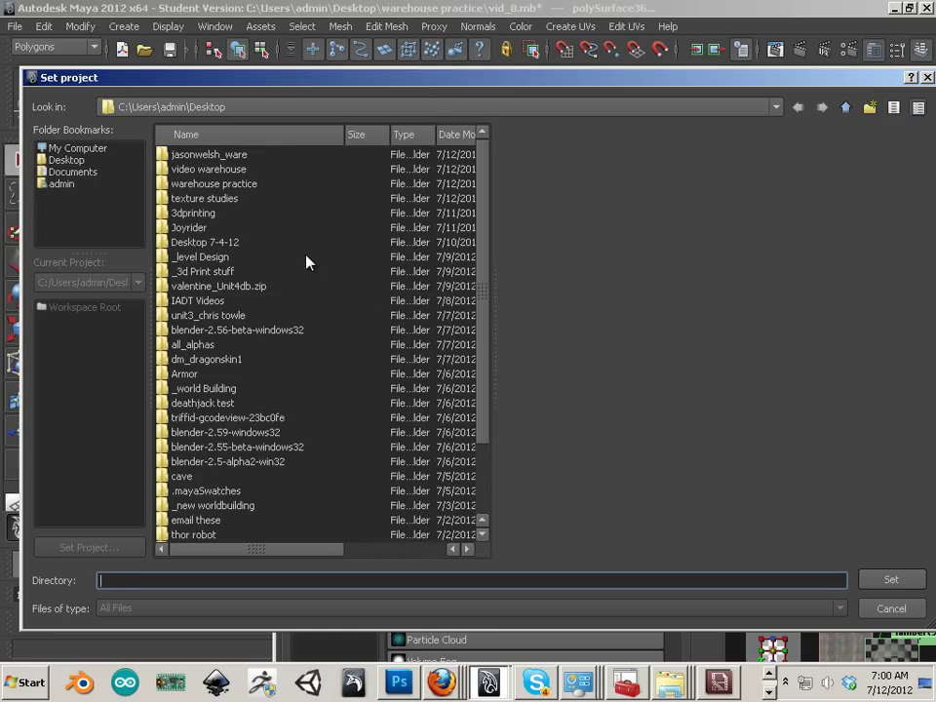
pyautogui.click(203, 158)
pyautogui.doubleClick(198, 158)
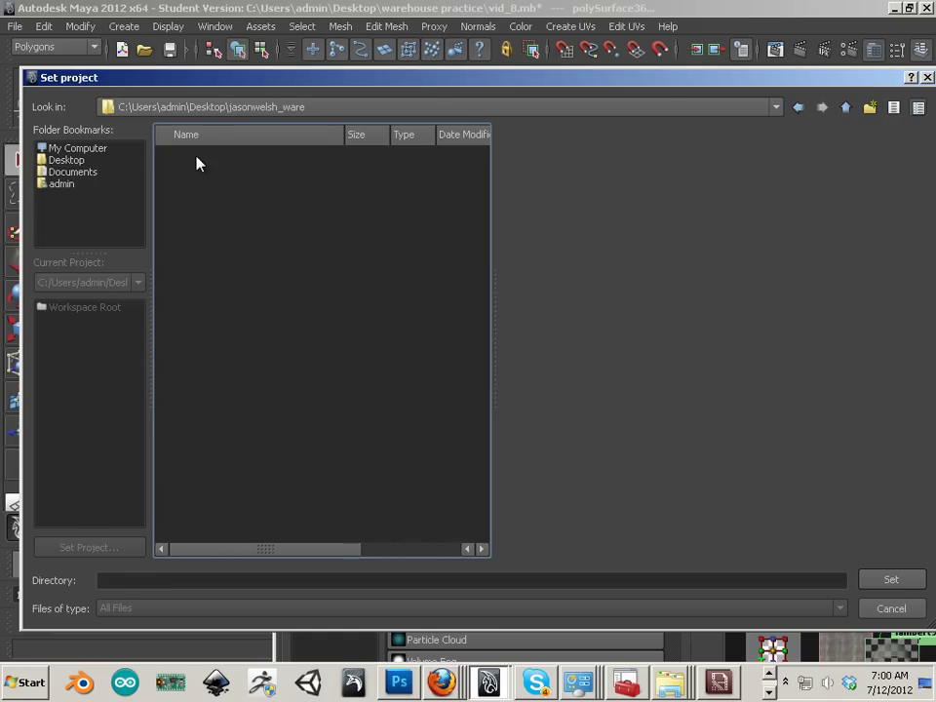
pyautogui.click(894, 583)
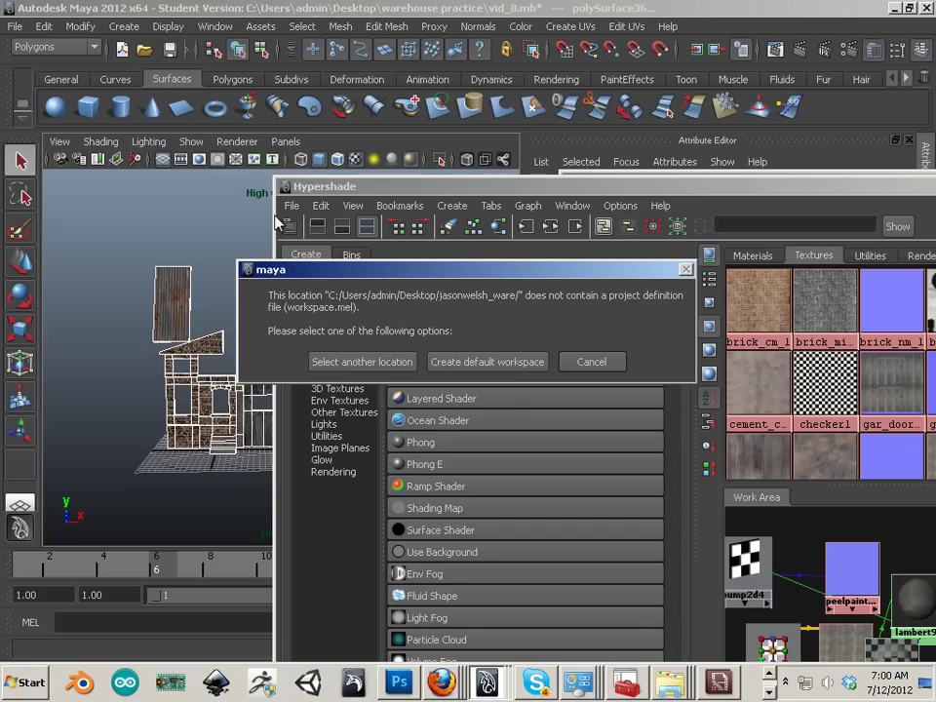
pyautogui.click(478, 366)
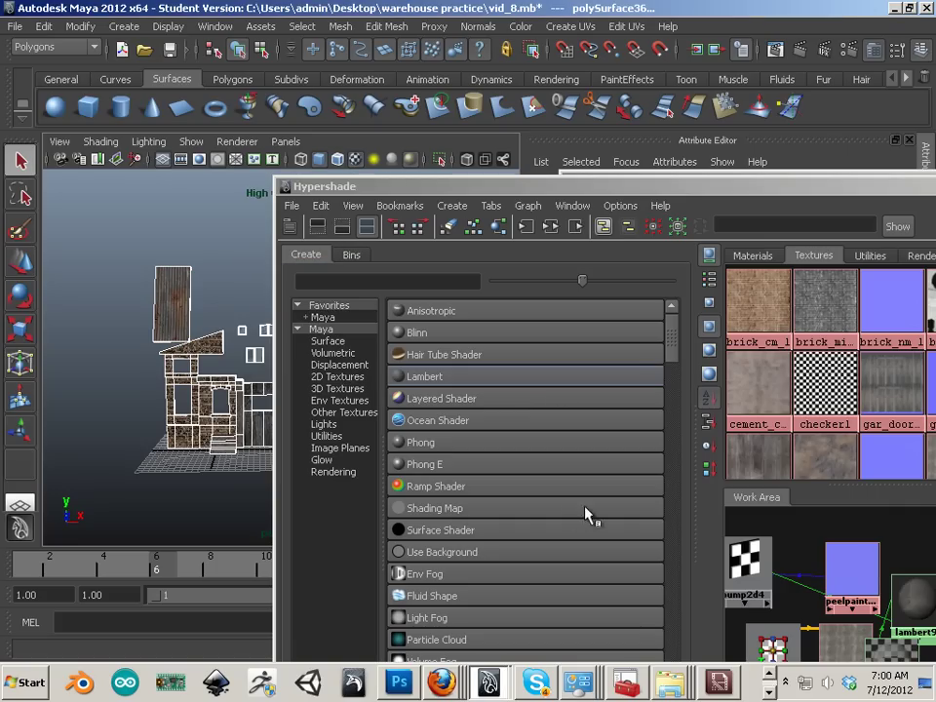
# Save the scene as jasonwelsh_ware.mb in jasonwelsh_ware, accepting the Student Version warning
pyautogui.click(13, 27)
pyautogui.click(39, 86)
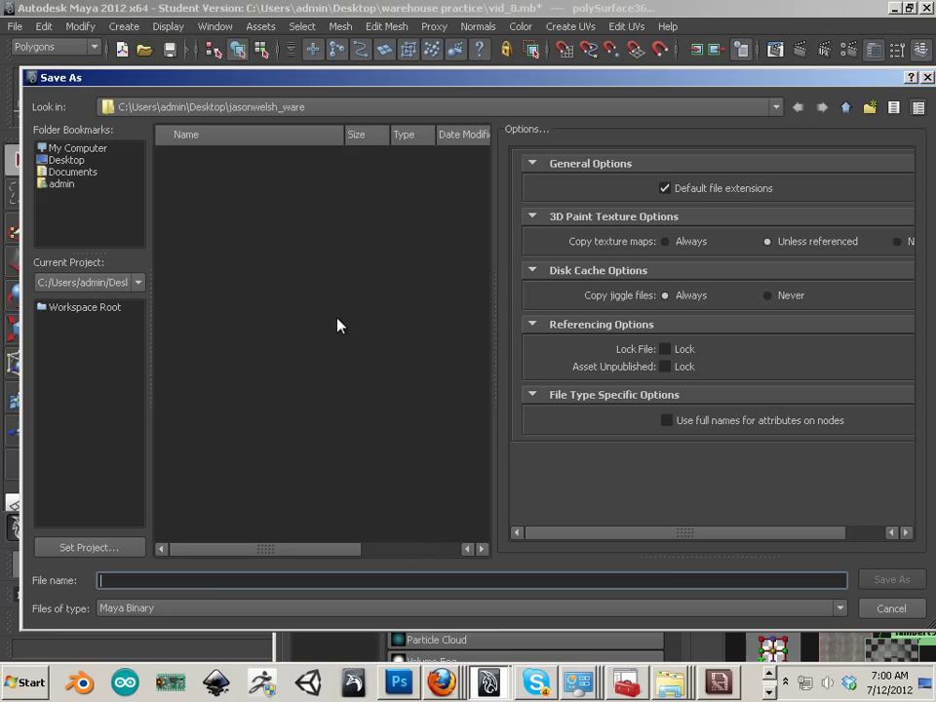
pyautogui.click(67, 159)
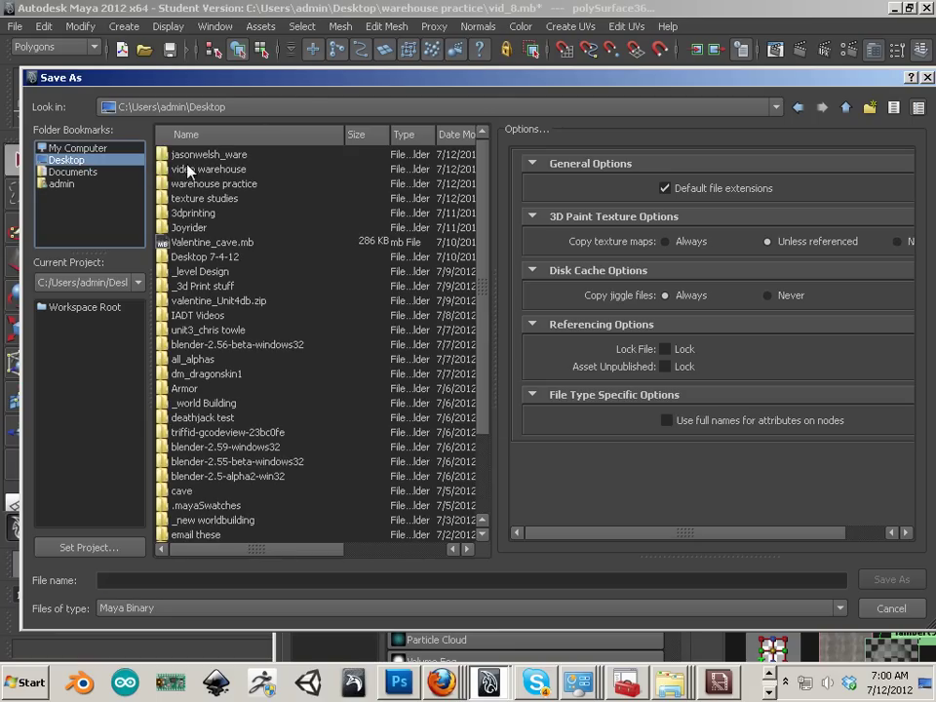
pyautogui.doubleClick(209, 153)
pyautogui.click(182, 580)
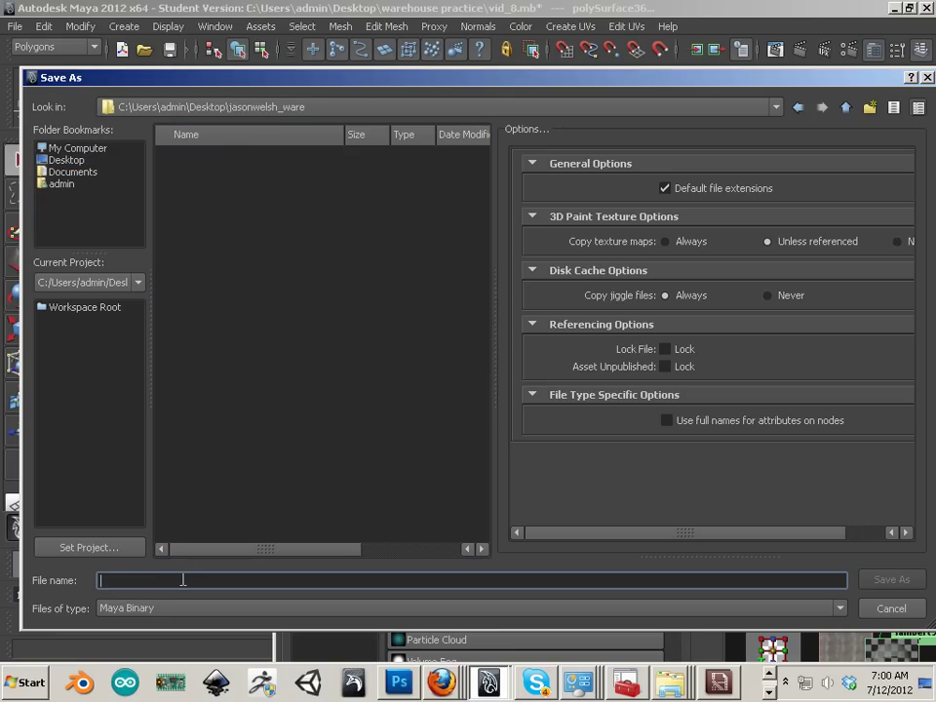
pyautogui.write('jasonwelsh_ware')
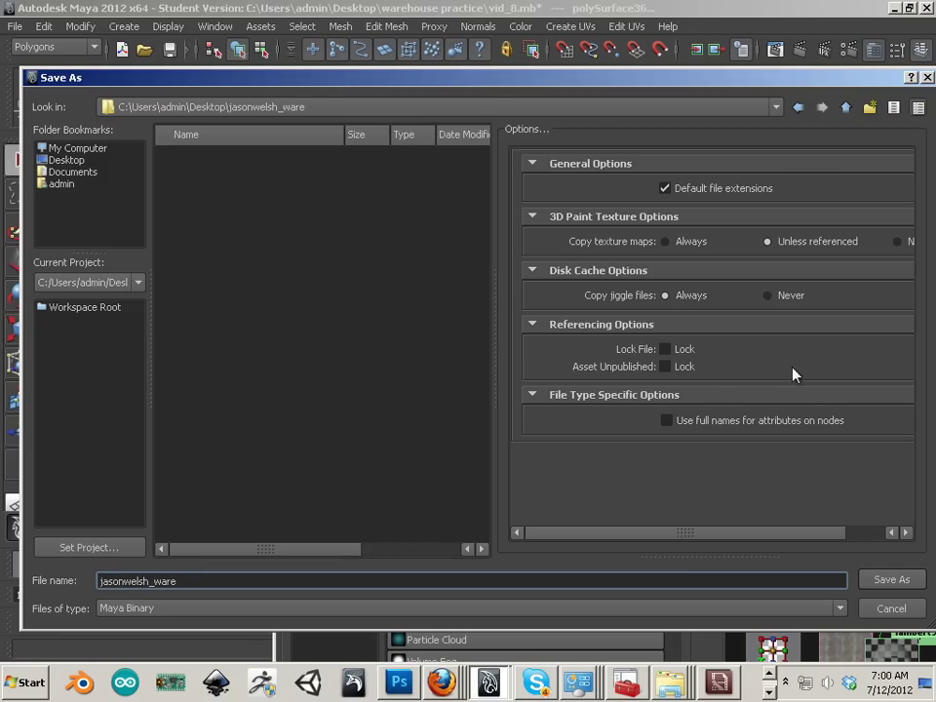
pyautogui.click(889, 581)
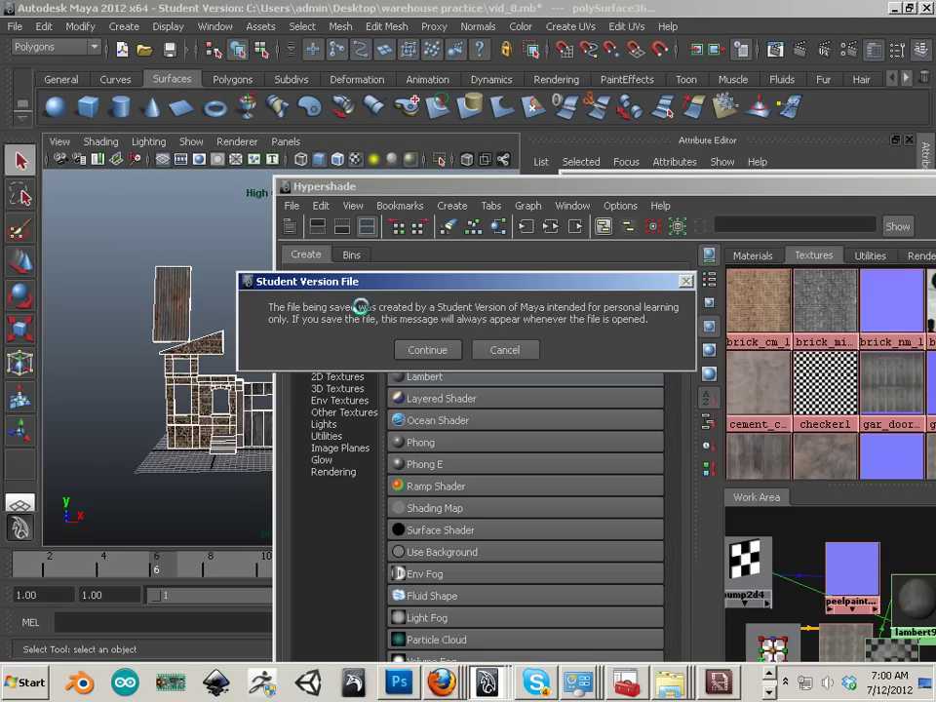
pyautogui.click(420, 350)
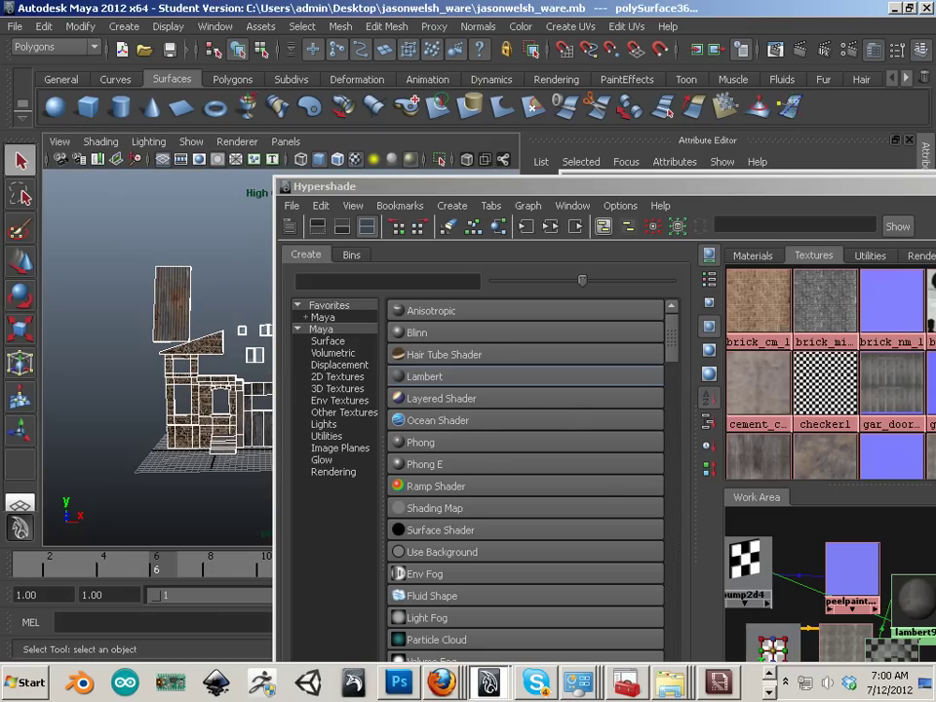
# Reposition the Hypershade and close the UV Texture Editor
pyautogui.moveTo(301, 186); pyautogui.dragTo(158, 343)
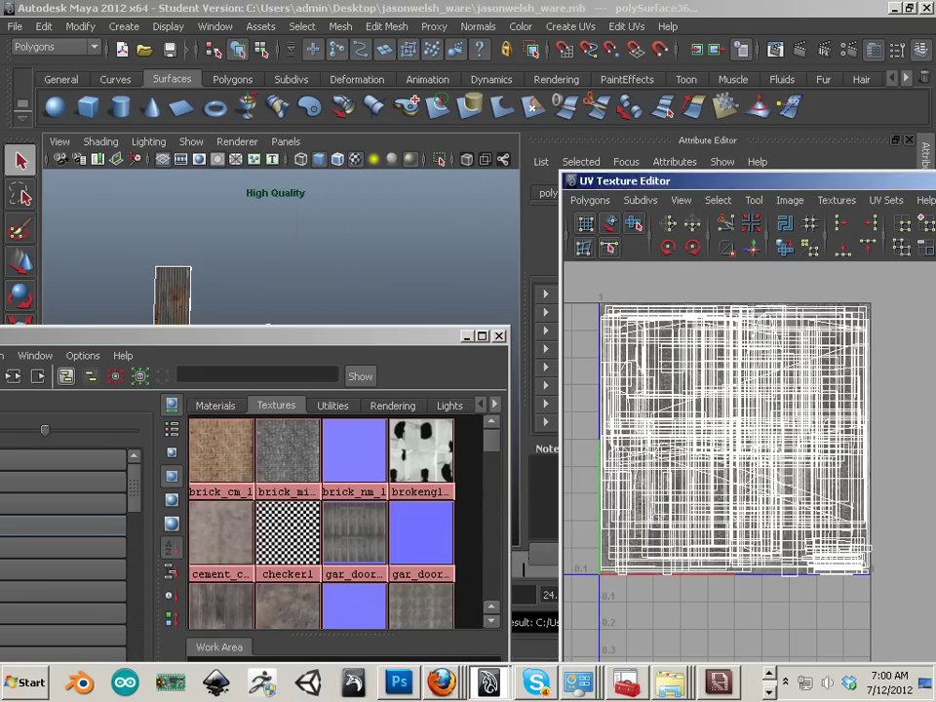
pyautogui.click(602, 465)
pyautogui.moveTo(388, 334); pyautogui.dragTo(324, 192)
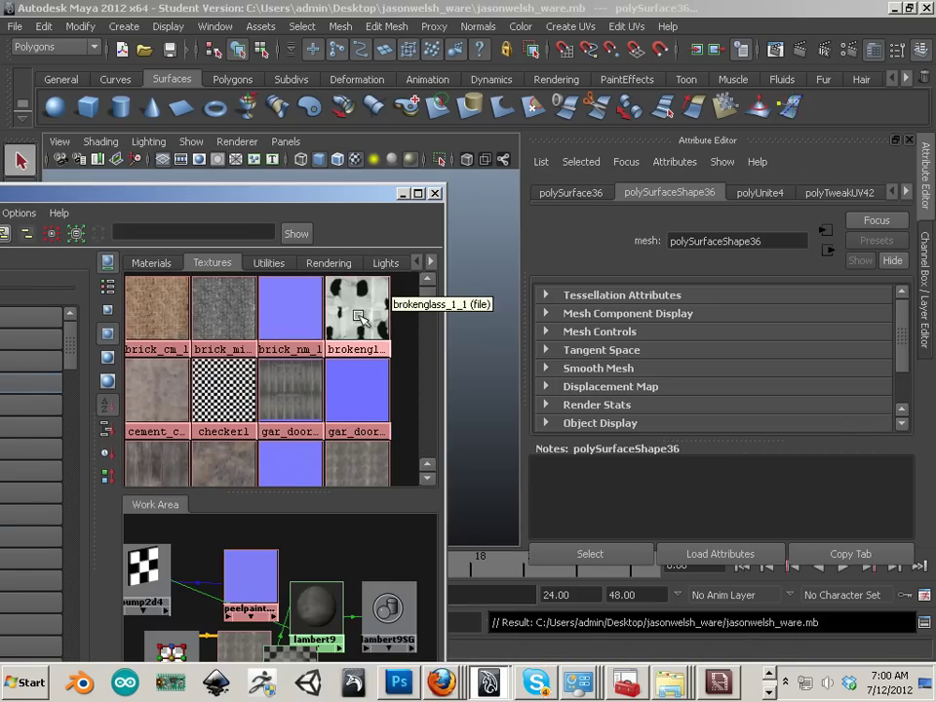
# Inspect brokenglass_1_1's Image Name path, then view jasonwelsh_ware's 18 items in Explorer
pyautogui.click(361, 307)
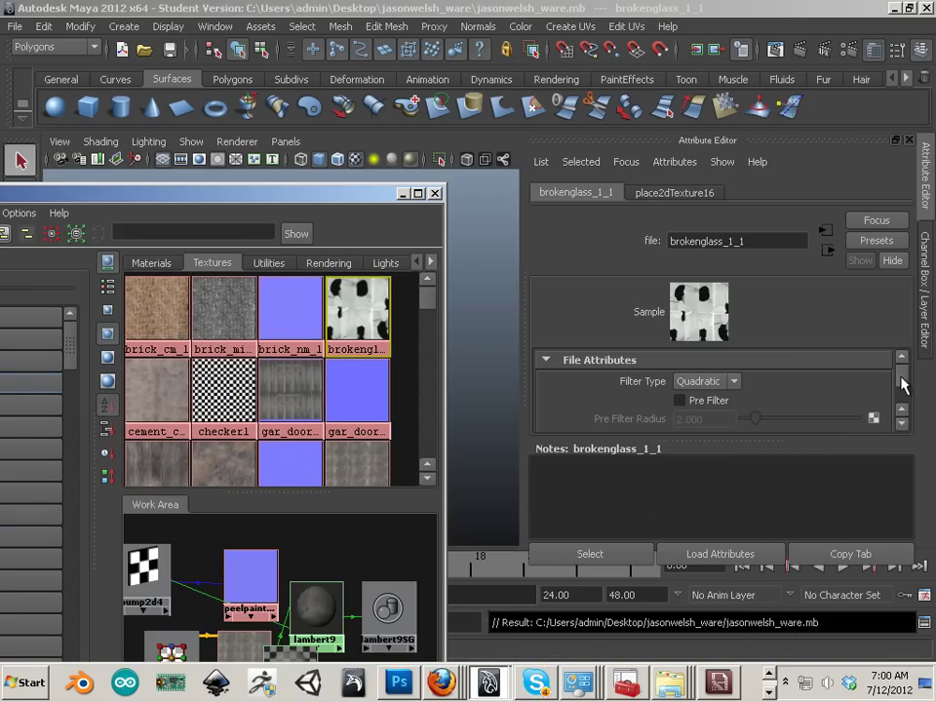
pyautogui.scroll(-3, 902, 384)
pyautogui.scroll(1, 902, 386)
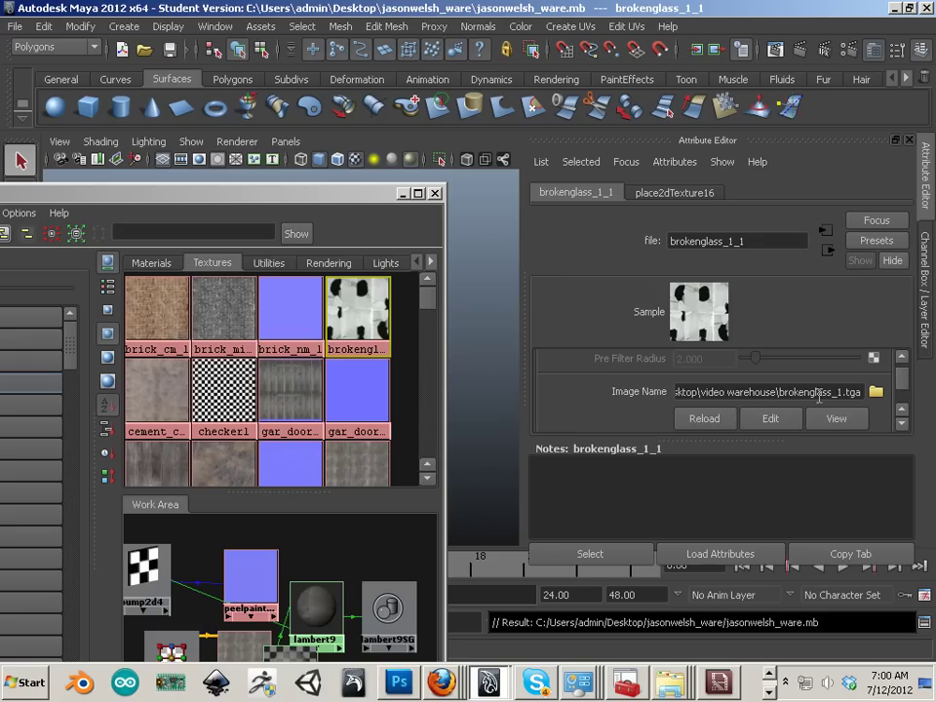
pyautogui.moveTo(819, 393); pyautogui.dragTo(596, 393)
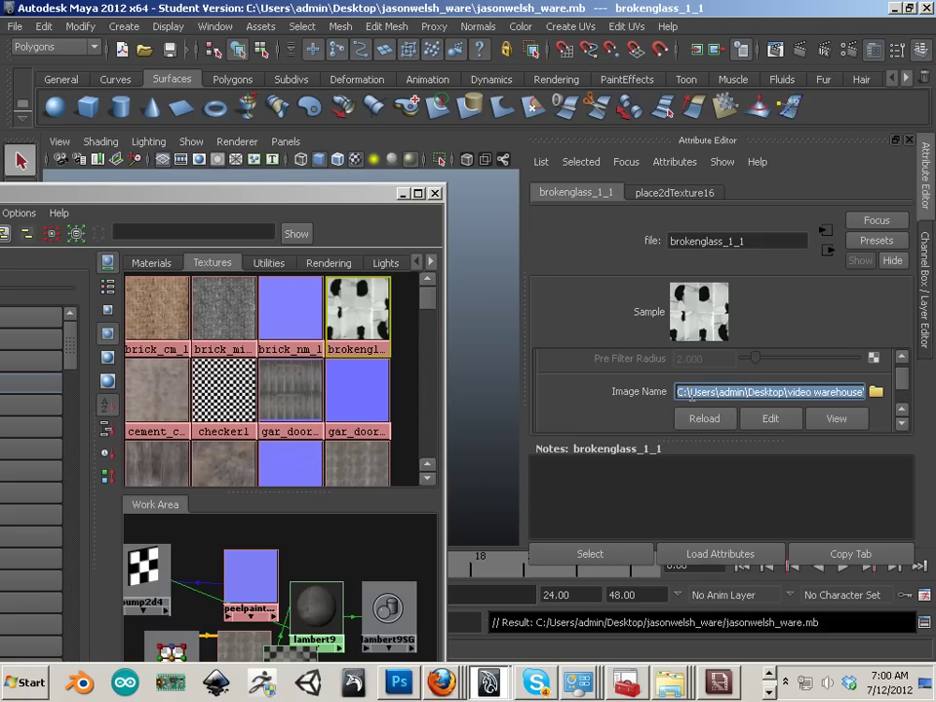
pyautogui.click(803, 392)
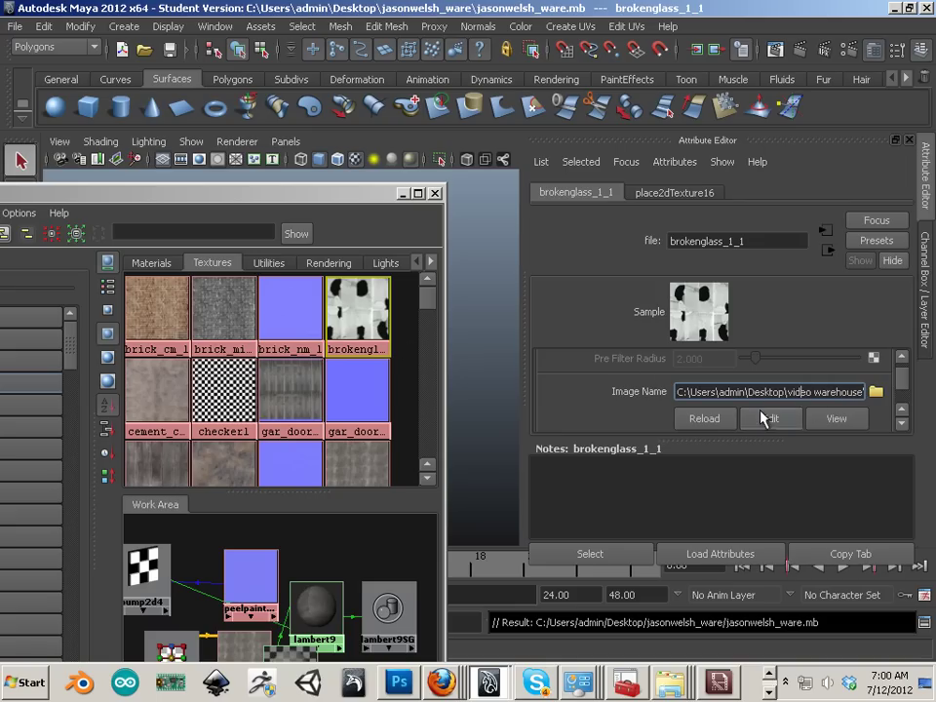
pyautogui.click(771, 418)
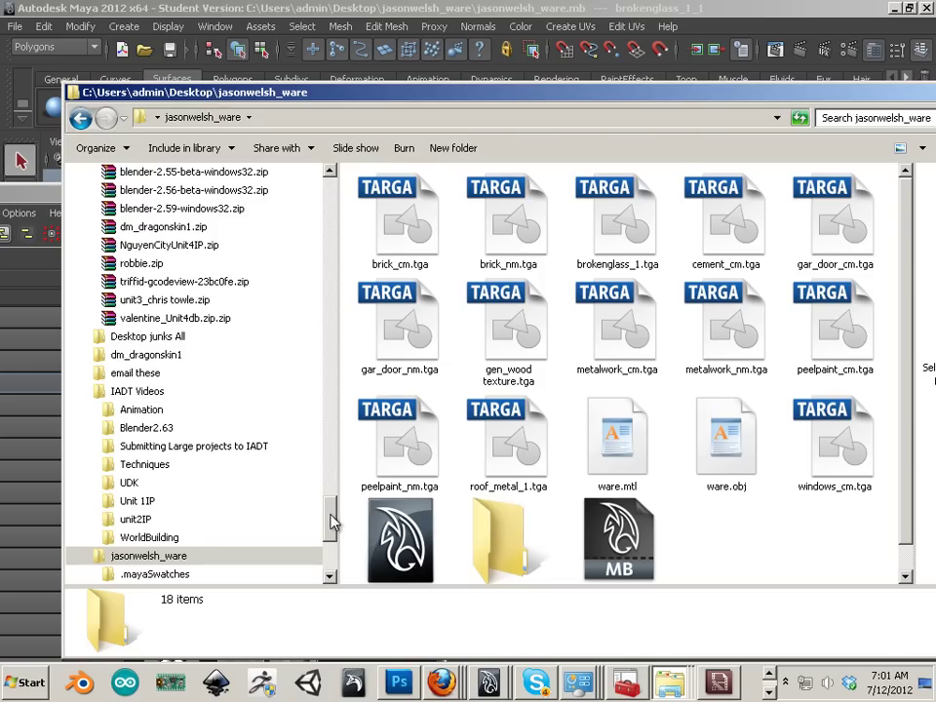
pyautogui.moveTo(331, 523); pyautogui.dragTo(331, 181)
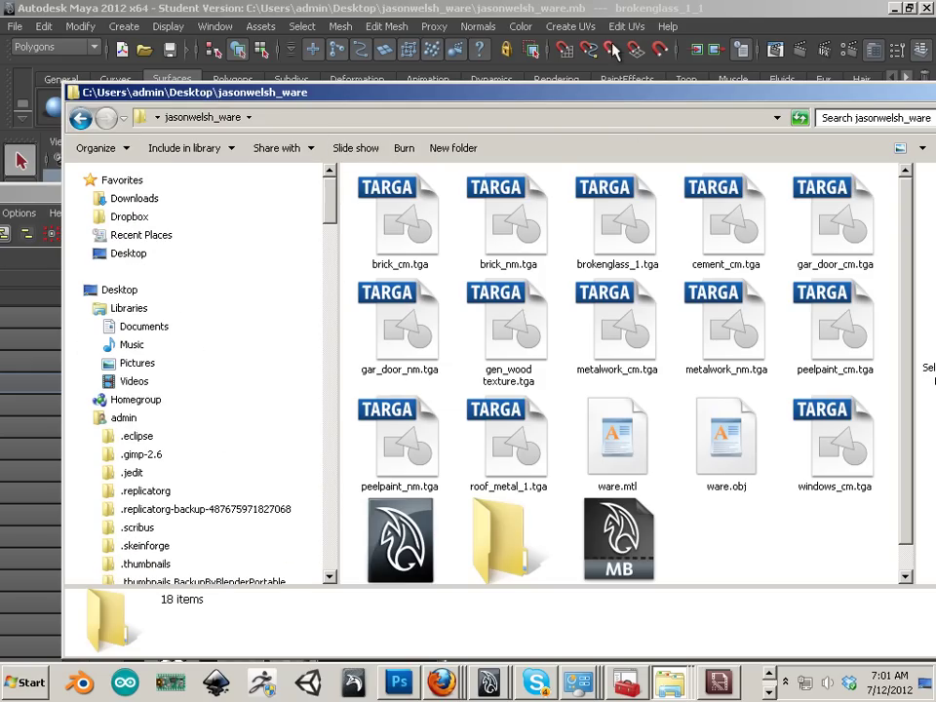
# Minimize Maya and select the video warehouse folder on the Desktop
pyautogui.click(926, 8)
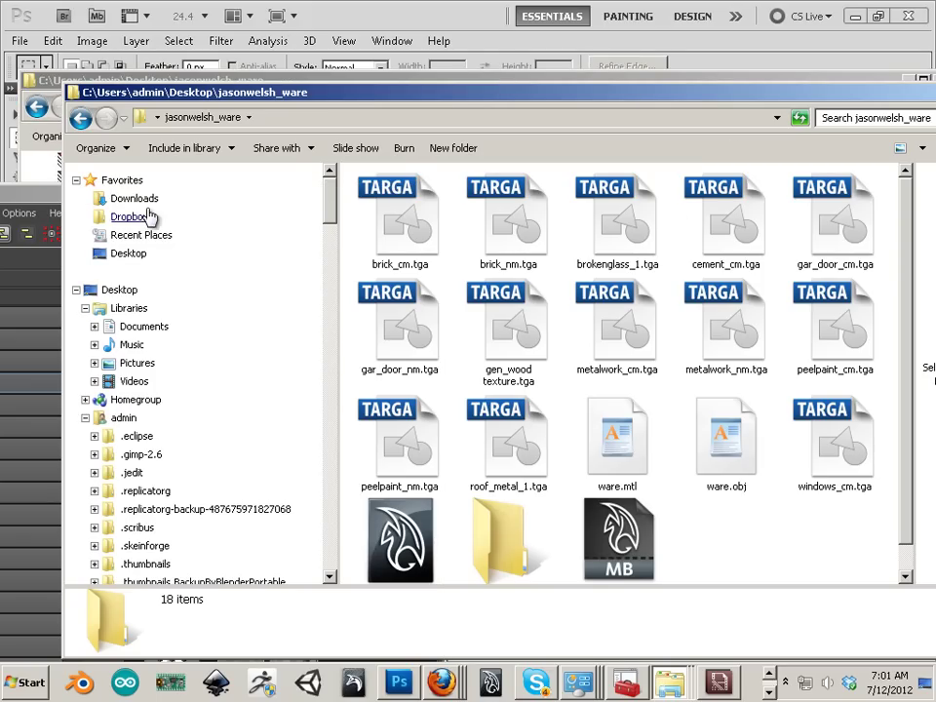
pyautogui.click(119, 290)
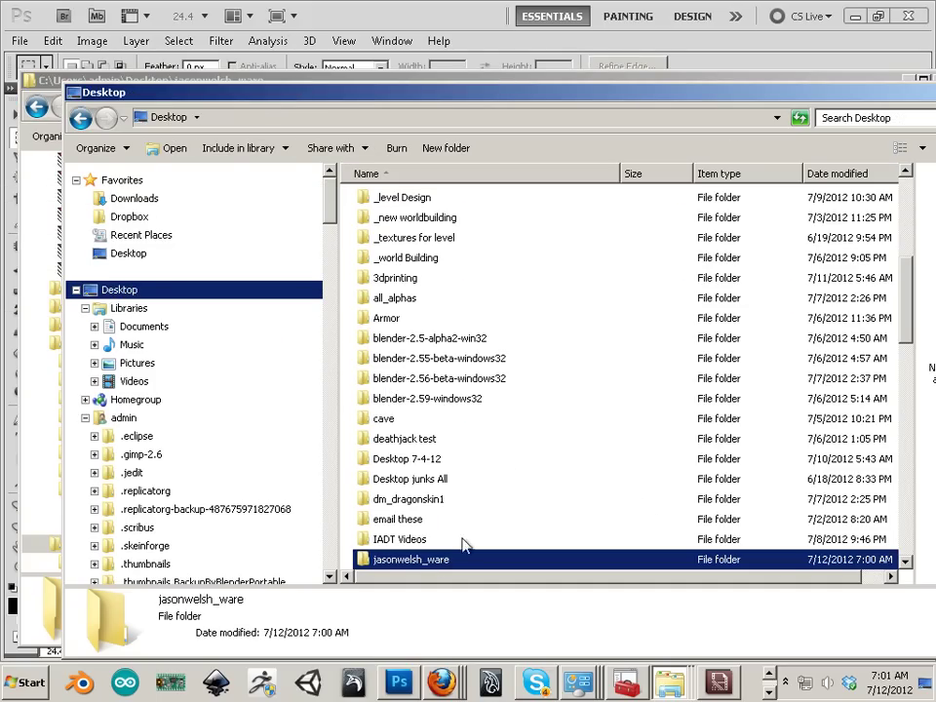
pyautogui.click(422, 280)
pyautogui.scroll(-3, 419, 500)
pyautogui.scroll(-3, 419, 499)
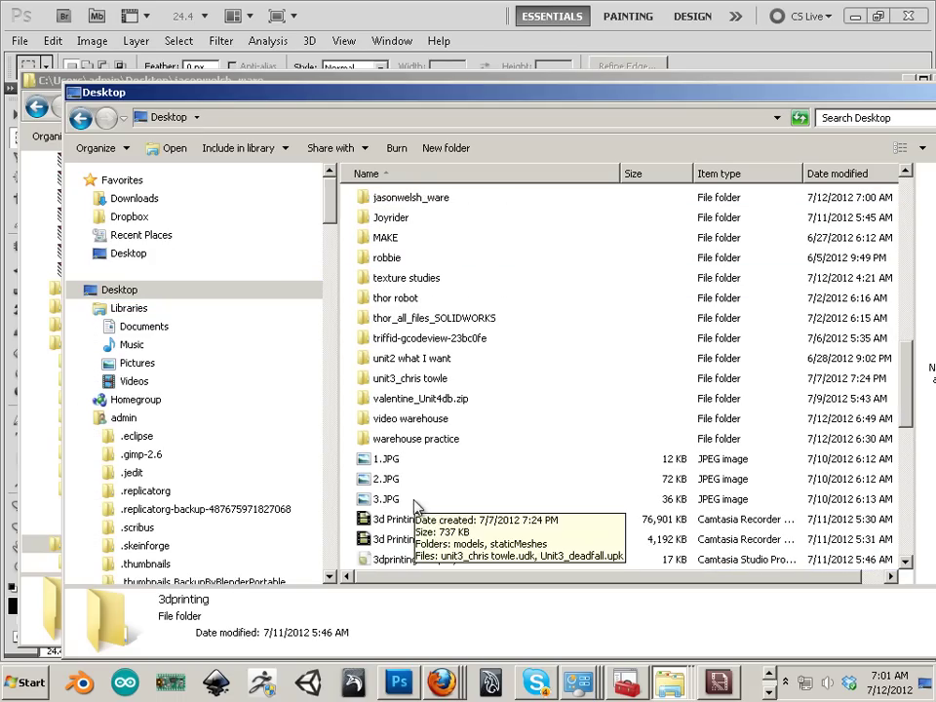
pyautogui.click(408, 421)
# Try renaming the folder with a '_1' suffix and dismiss the Folder In Use error
pyautogui.click(413, 426)
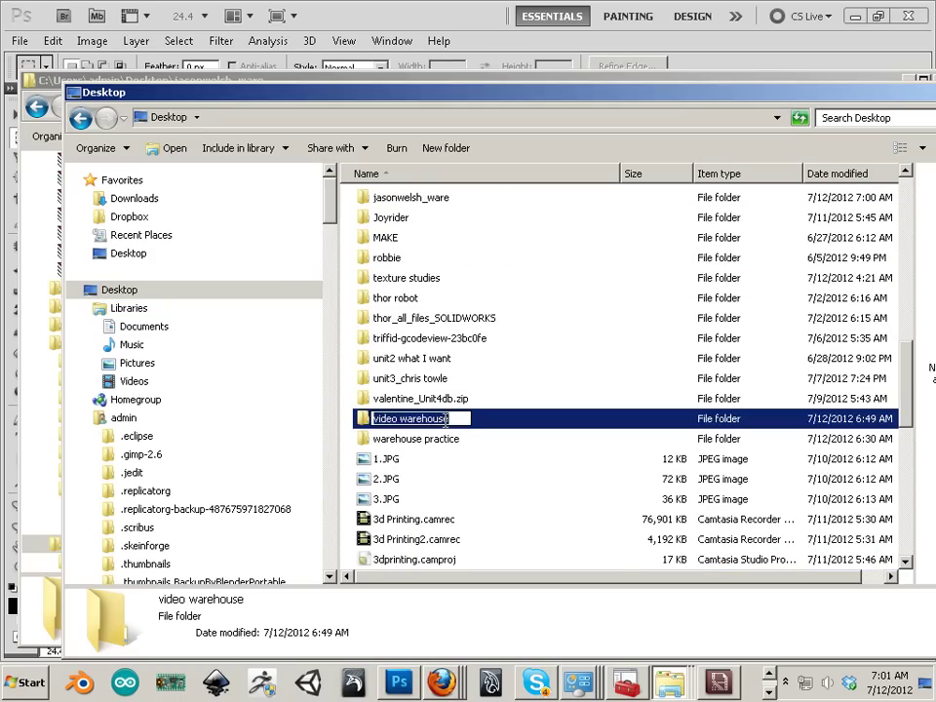
pyautogui.press('End')
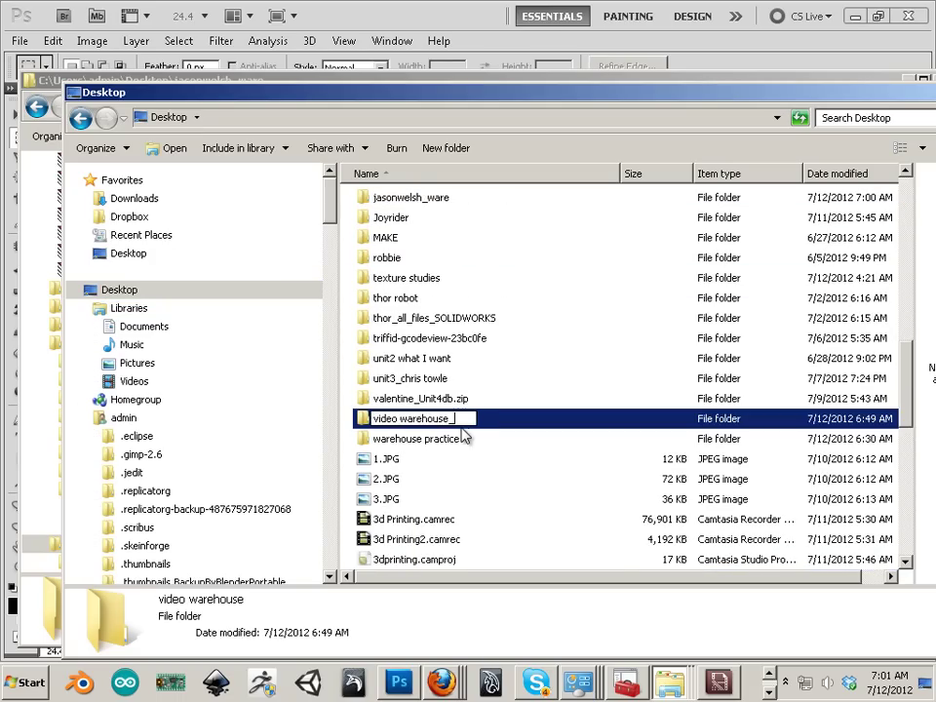
pyautogui.write('_1')
pyautogui.press('Return')
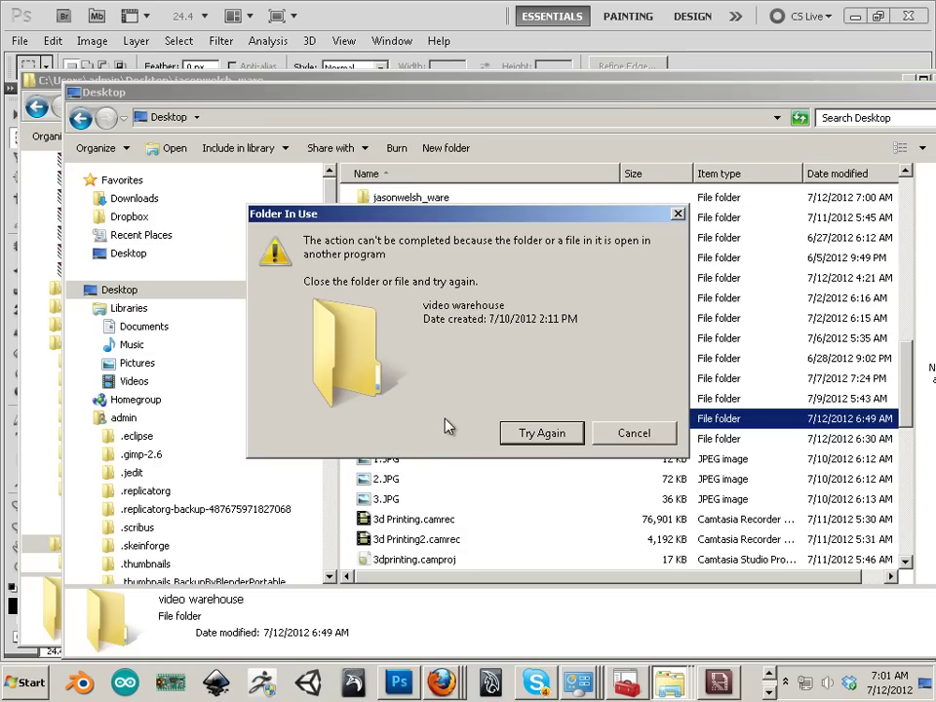
pyautogui.click(621, 436)
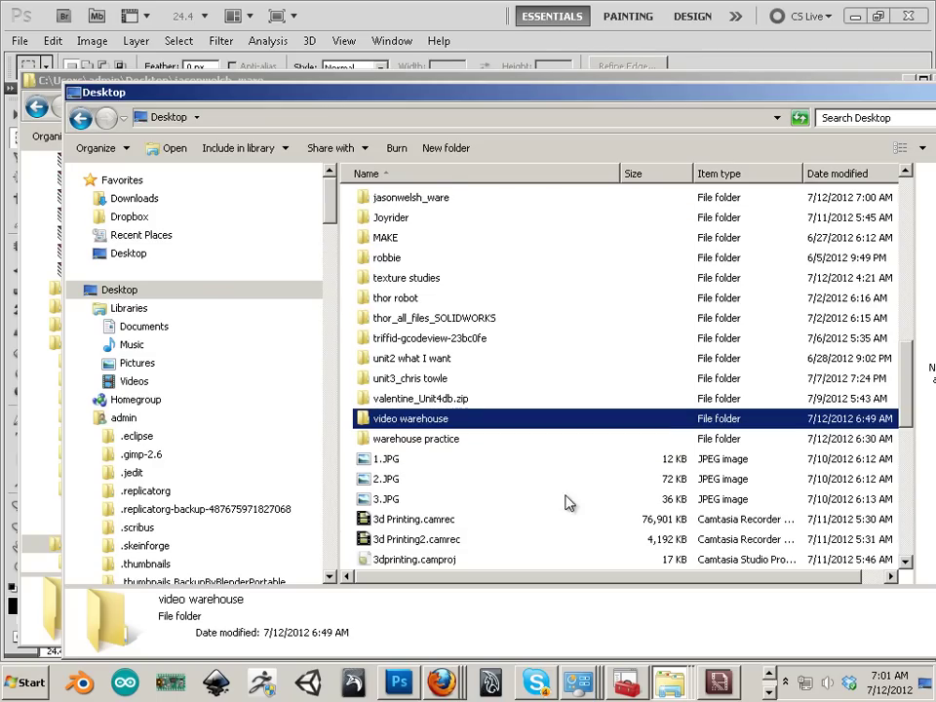
# Retry the rename, cancel the second Folder In Use error, and bring Photoshop forward
pyautogui.click(435, 427)
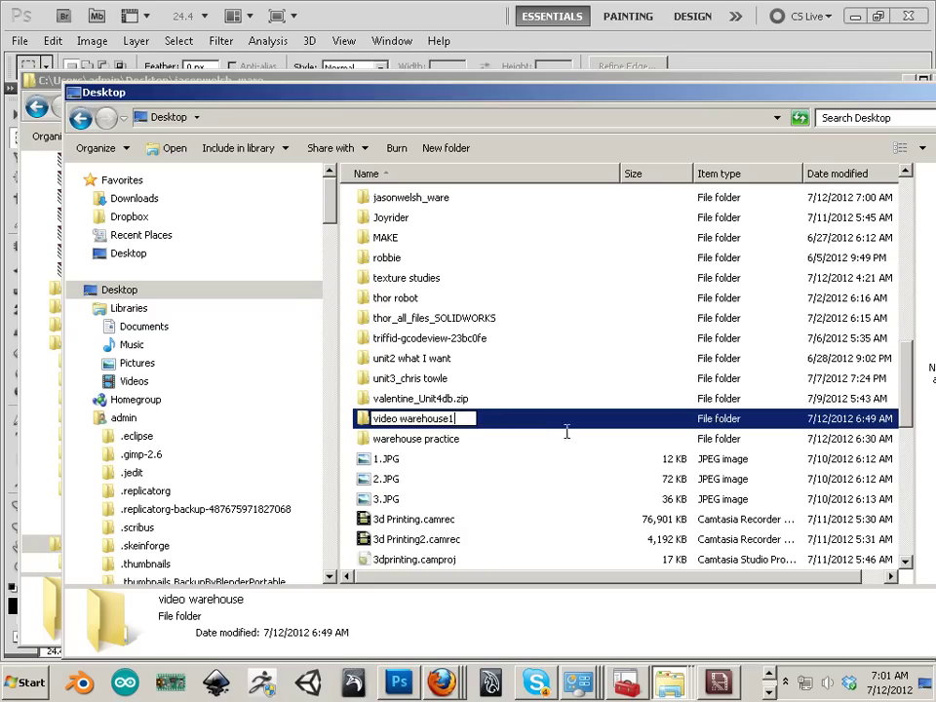
pyautogui.write('1')
pyautogui.press('Return')
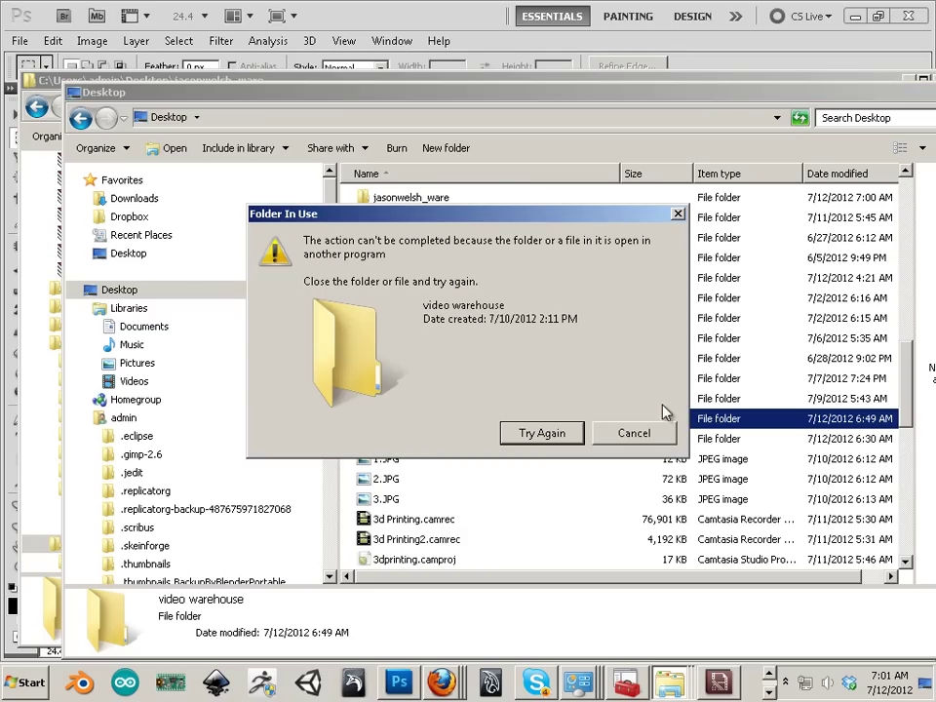
pyautogui.click(635, 433)
pyautogui.click(395, 688)
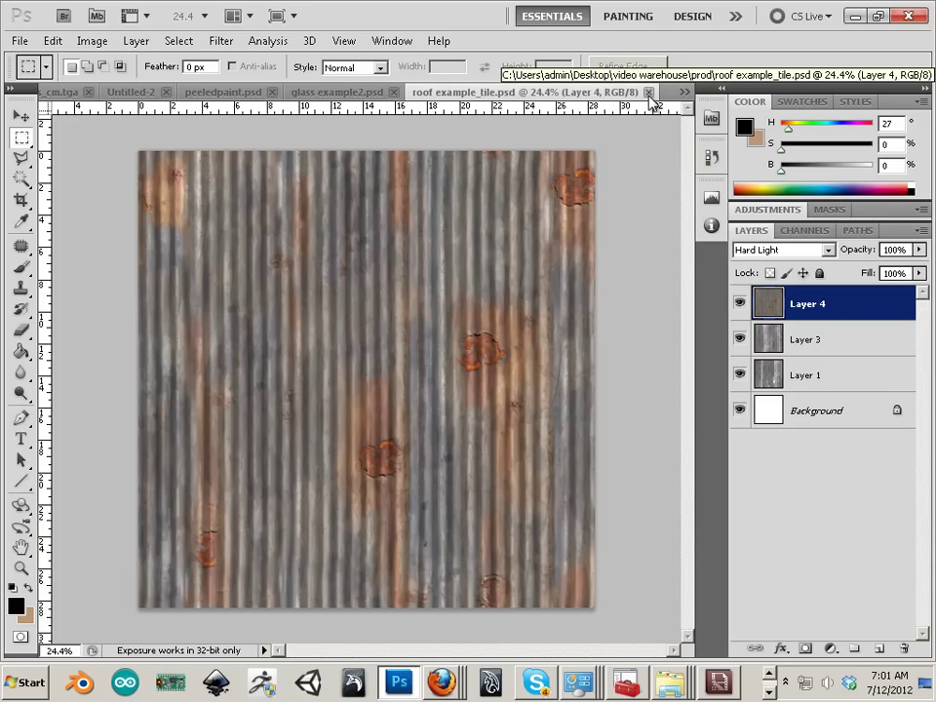
# Flip through the open documents: glass example2, peeledpaint, roof example_tile and windows_cm
pyautogui.click(345, 92)
pyautogui.click(271, 91)
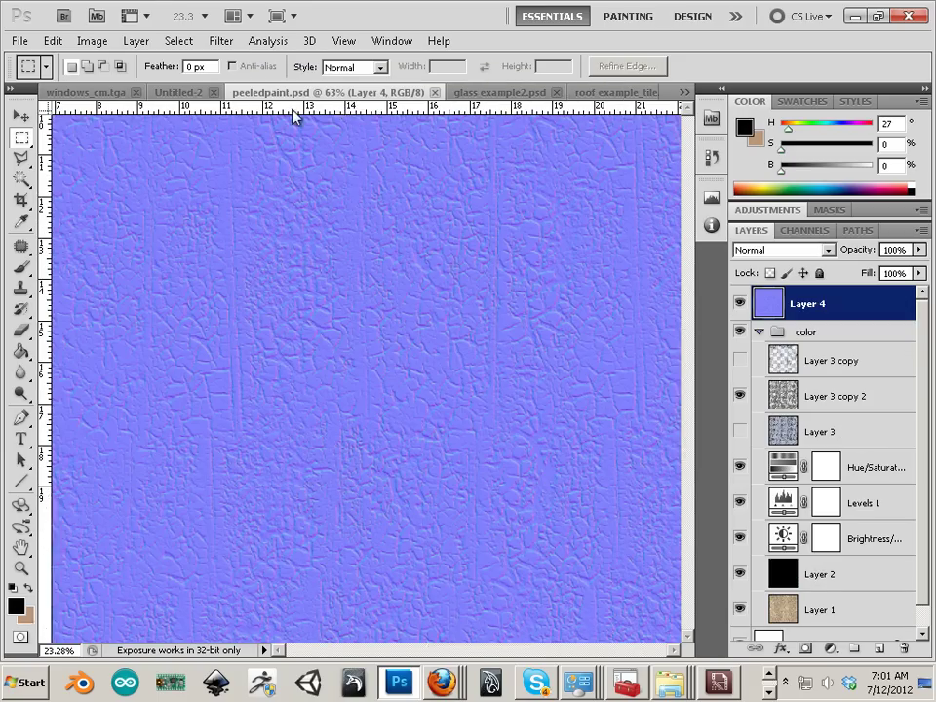
pyautogui.click(492, 92)
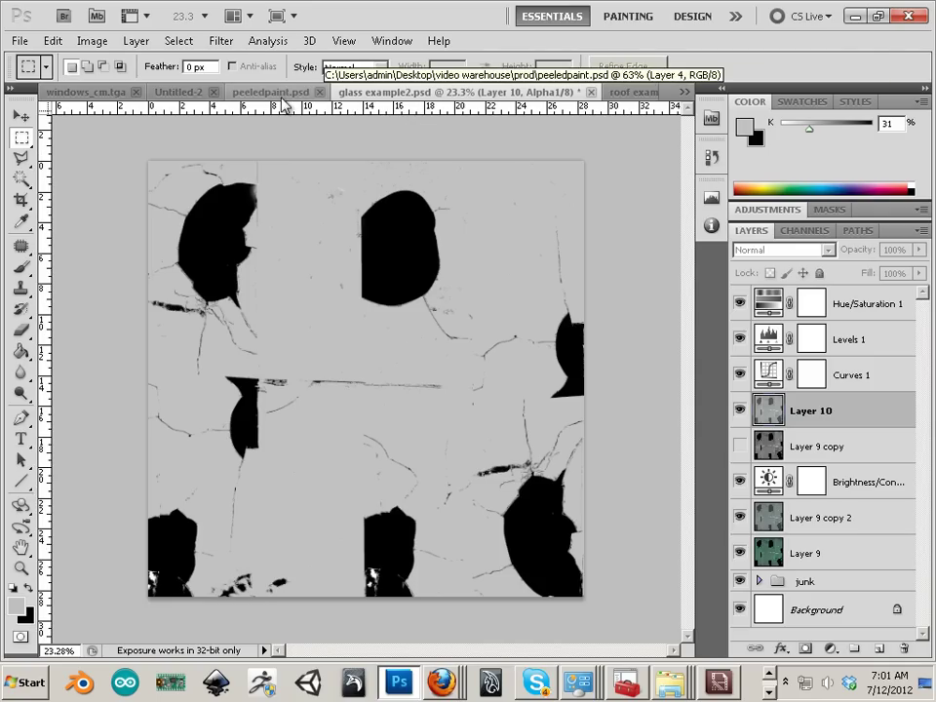
pyautogui.hotkey('ctrl', 'Tab')
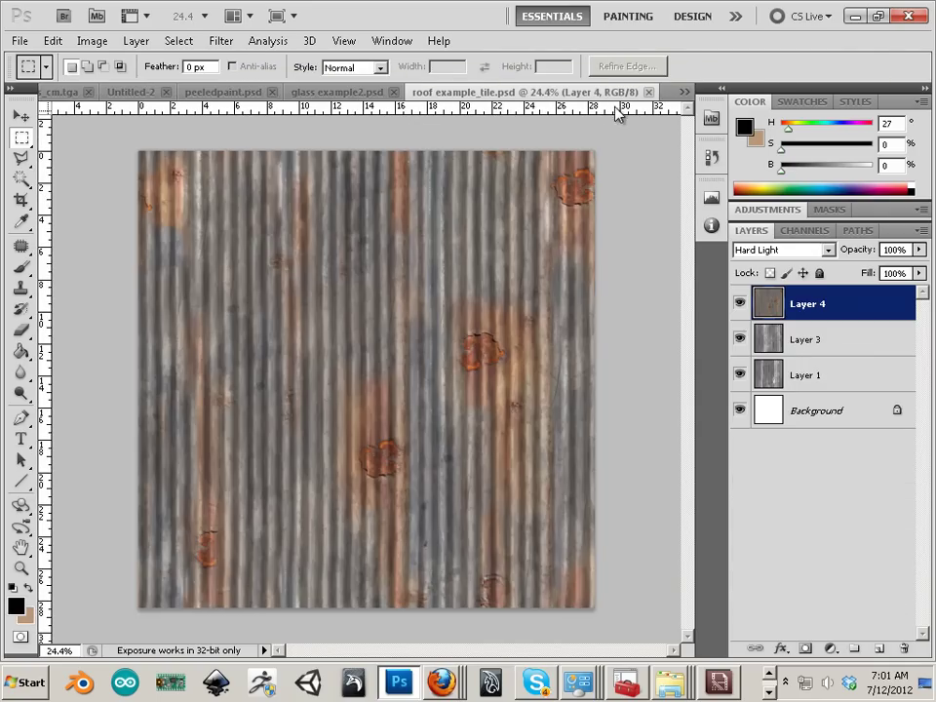
pyautogui.click(64, 91)
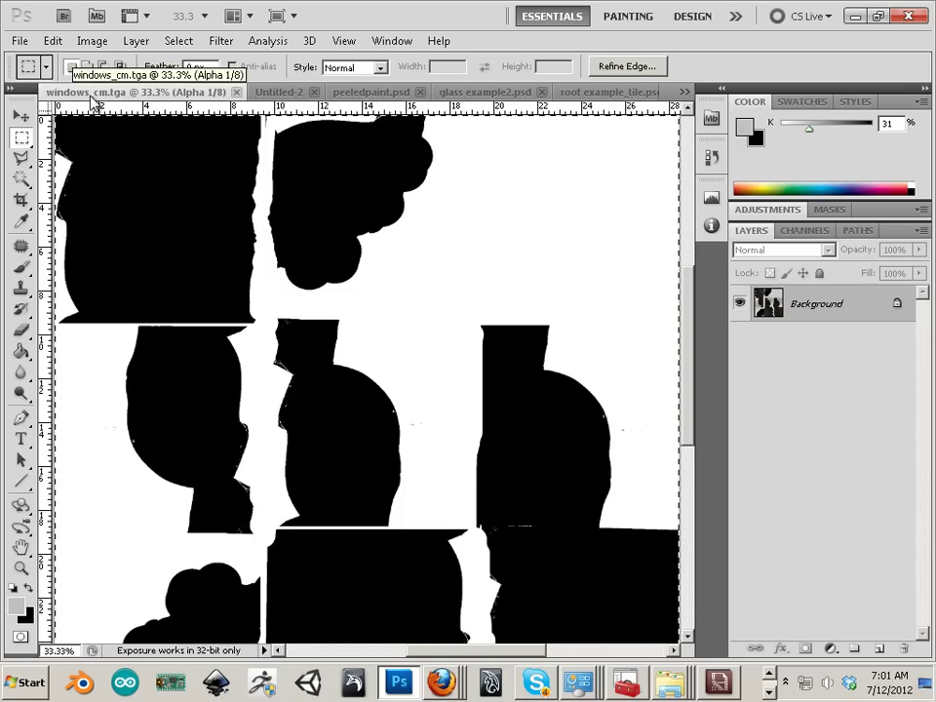
# Quit Photoshop, declining to save every open document
pyautogui.click(913, 16)
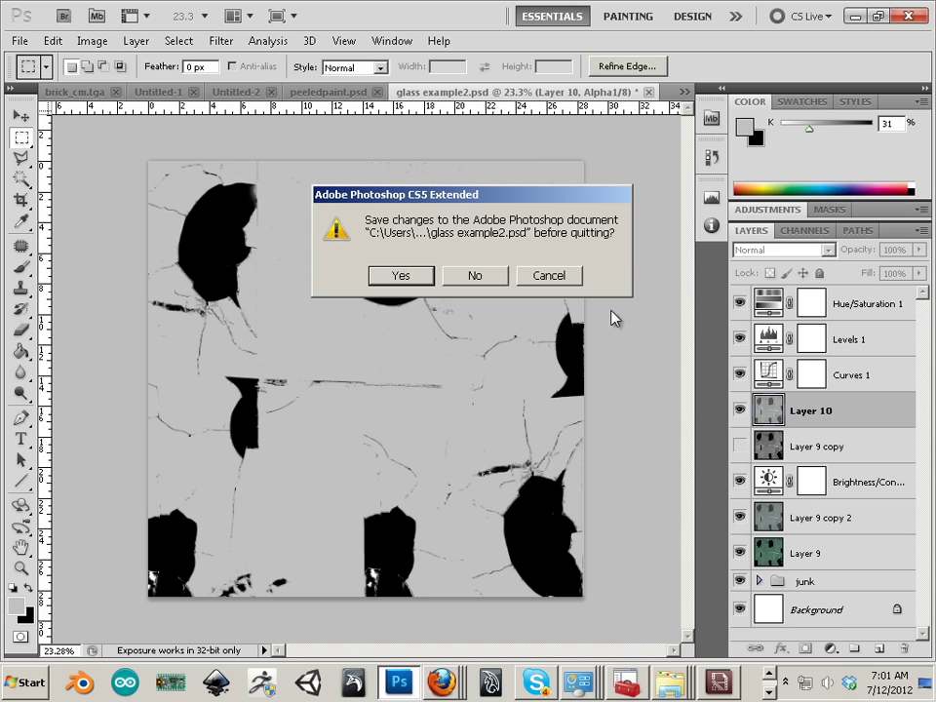
pyautogui.click(474, 277)
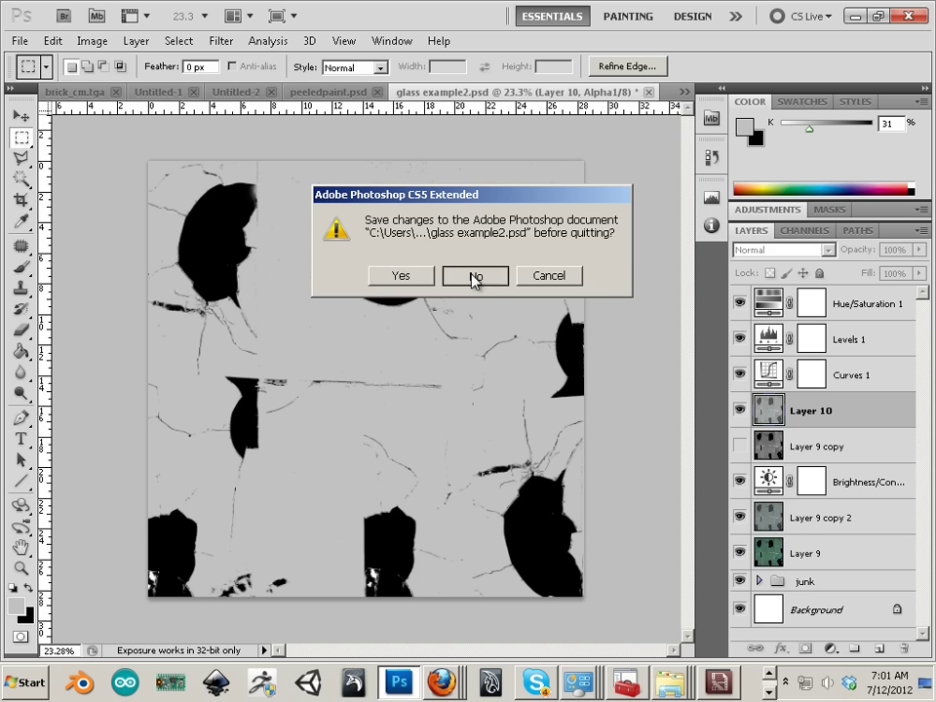
pyautogui.click(474, 271)
pyautogui.click(474, 271)
pyautogui.click(475, 272)
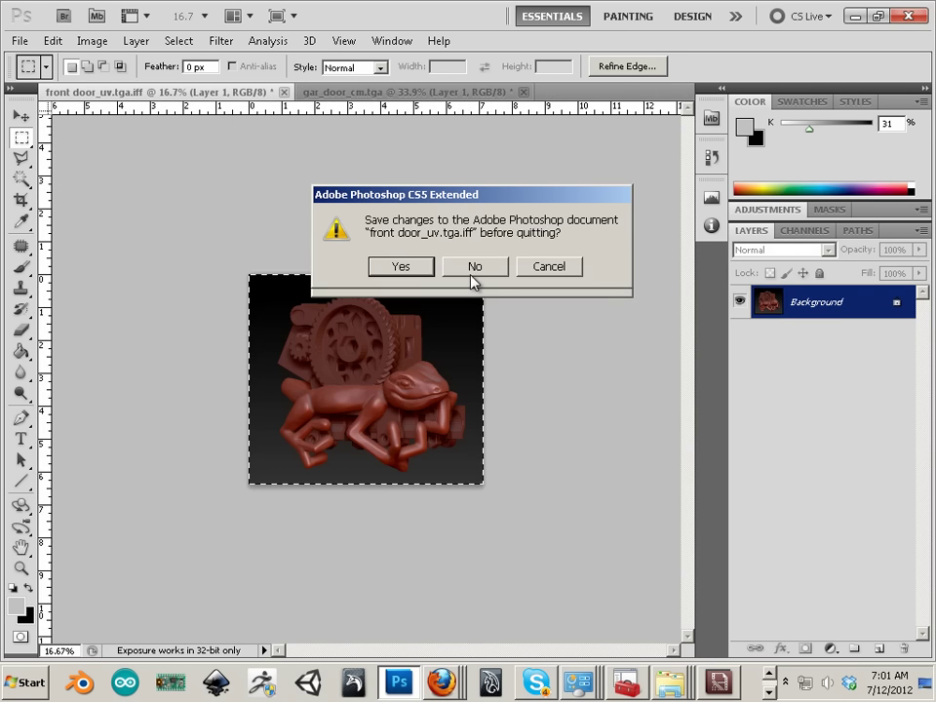
pyautogui.click(474, 273)
pyautogui.click(472, 273)
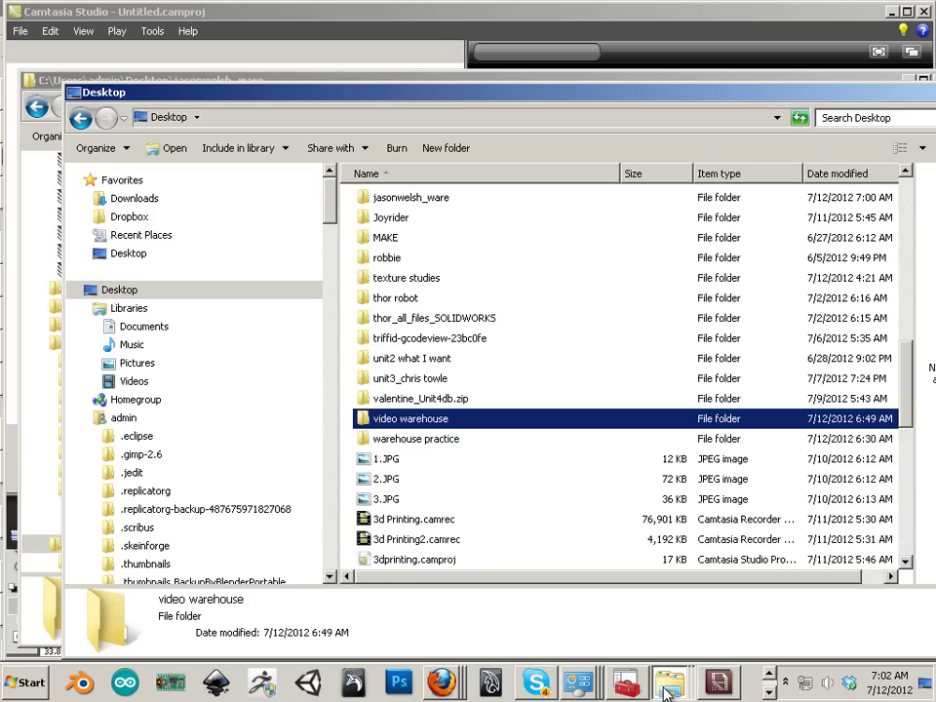
# Try renaming the video warehouse folder and cancel the Folder In Use error
pyautogui.click(436, 426)
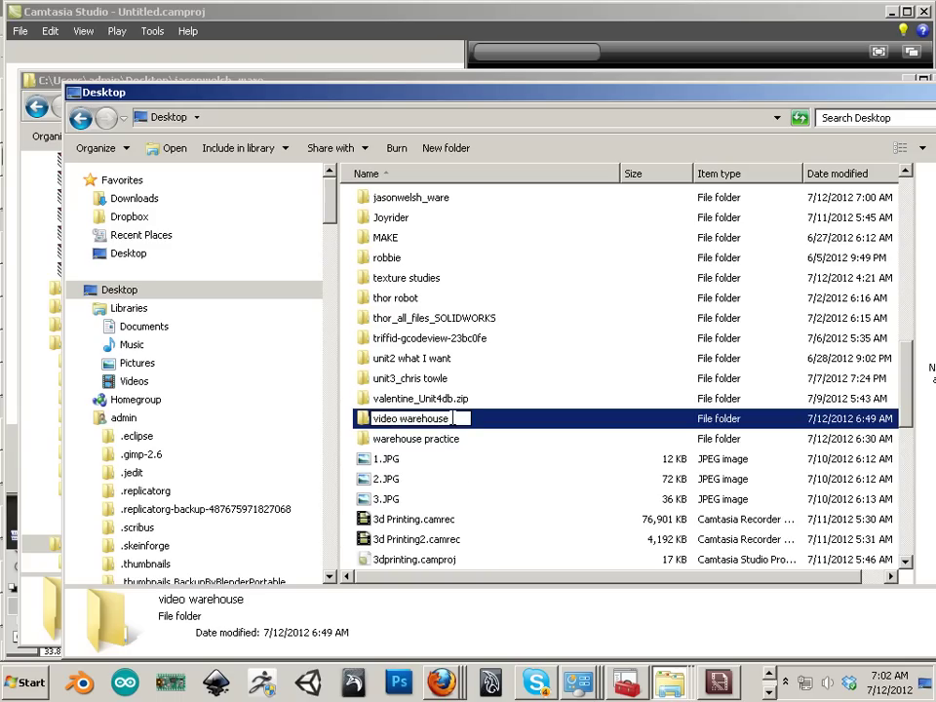
pyautogui.press('Return')
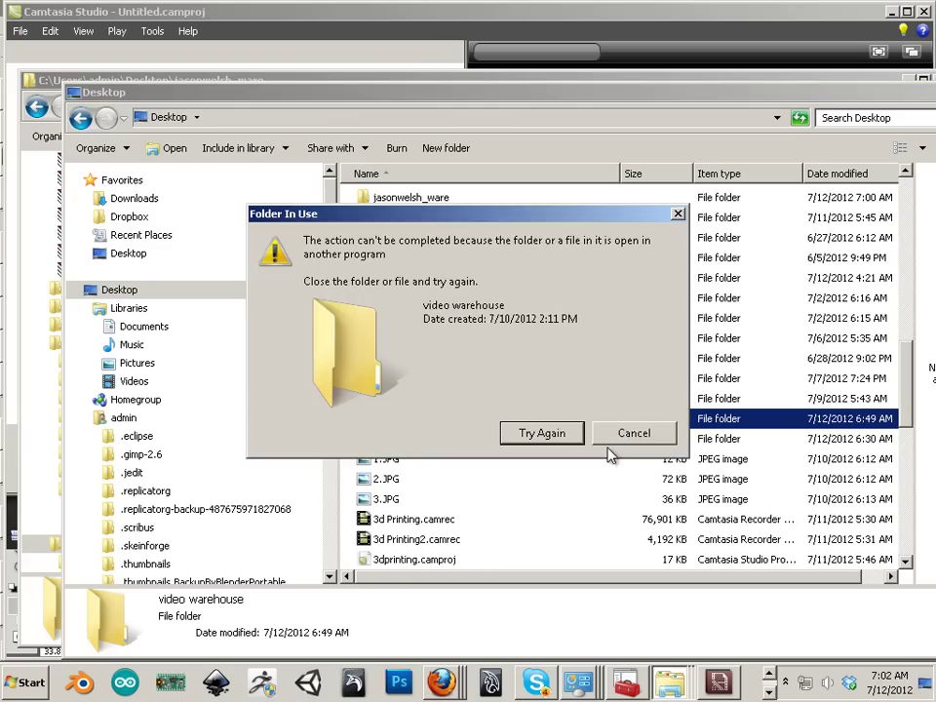
pyautogui.click(629, 434)
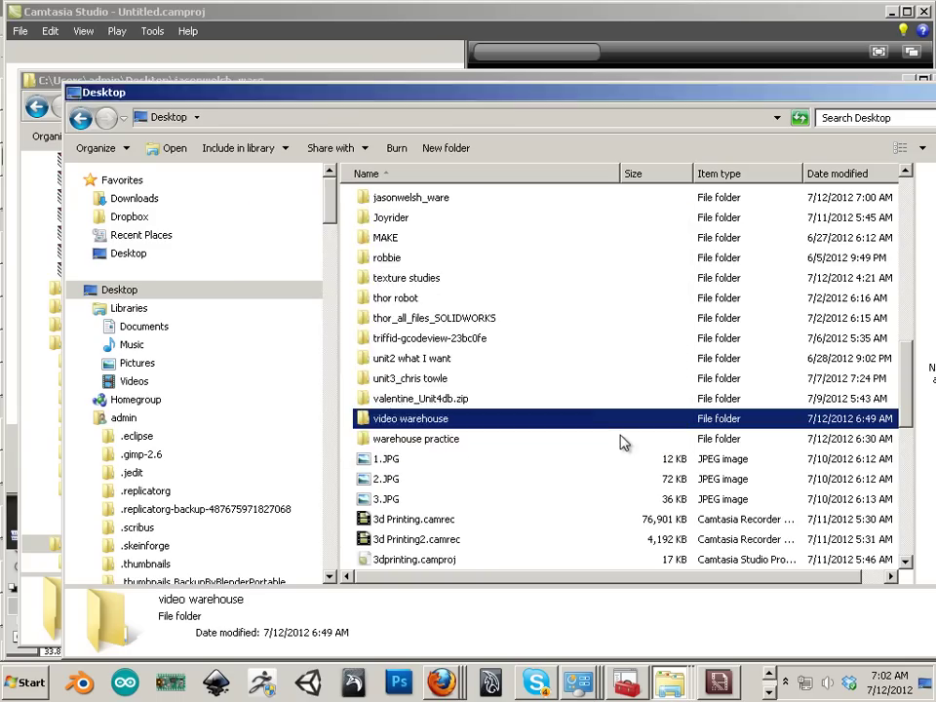
# Close all Unreal Development Kit windows without saving its packages
pyautogui.click(769, 693)
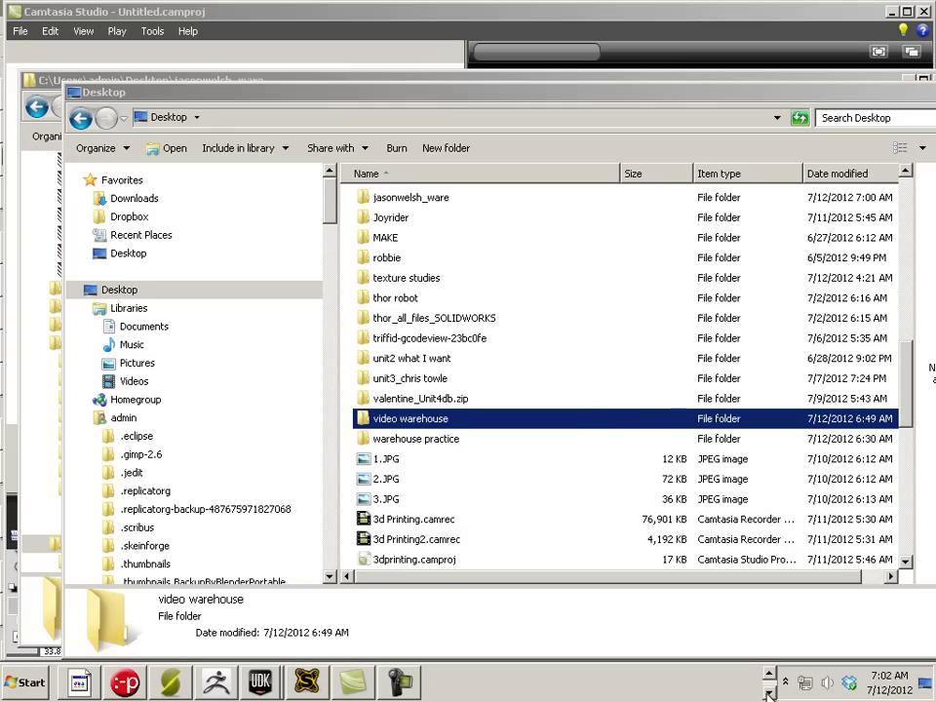
pyautogui.rightClick(270, 687)
pyautogui.click(205, 532)
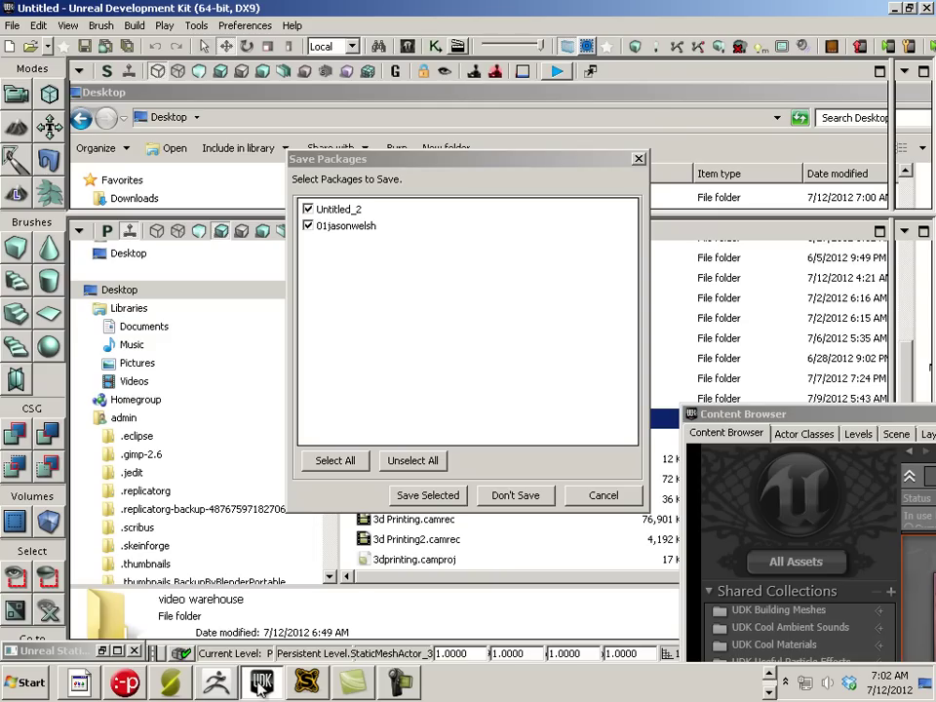
pyautogui.click(513, 496)
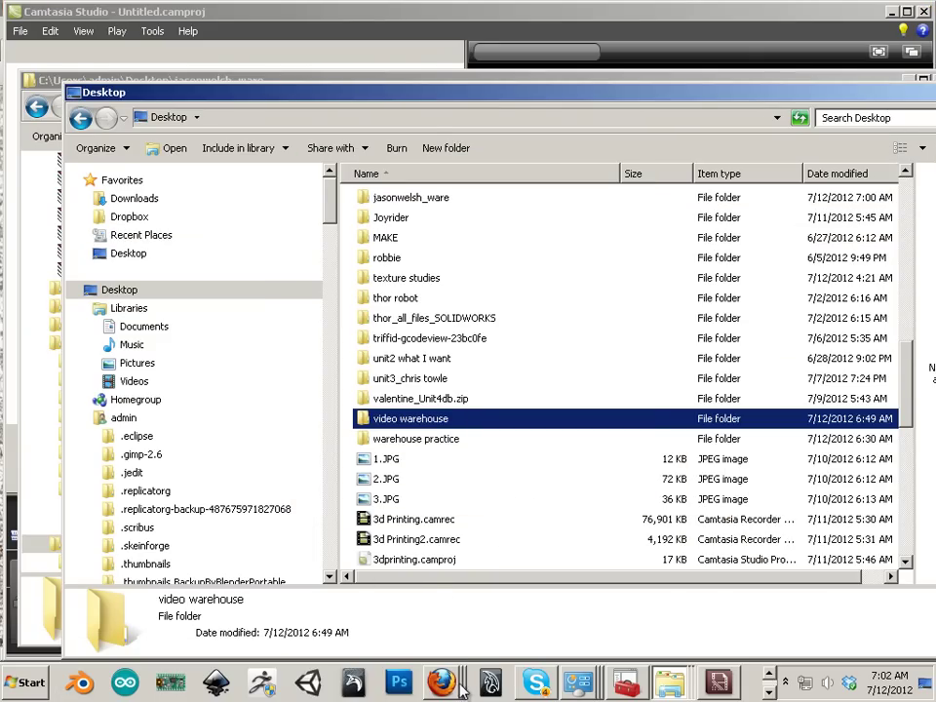
pyautogui.rightClick(670, 685)
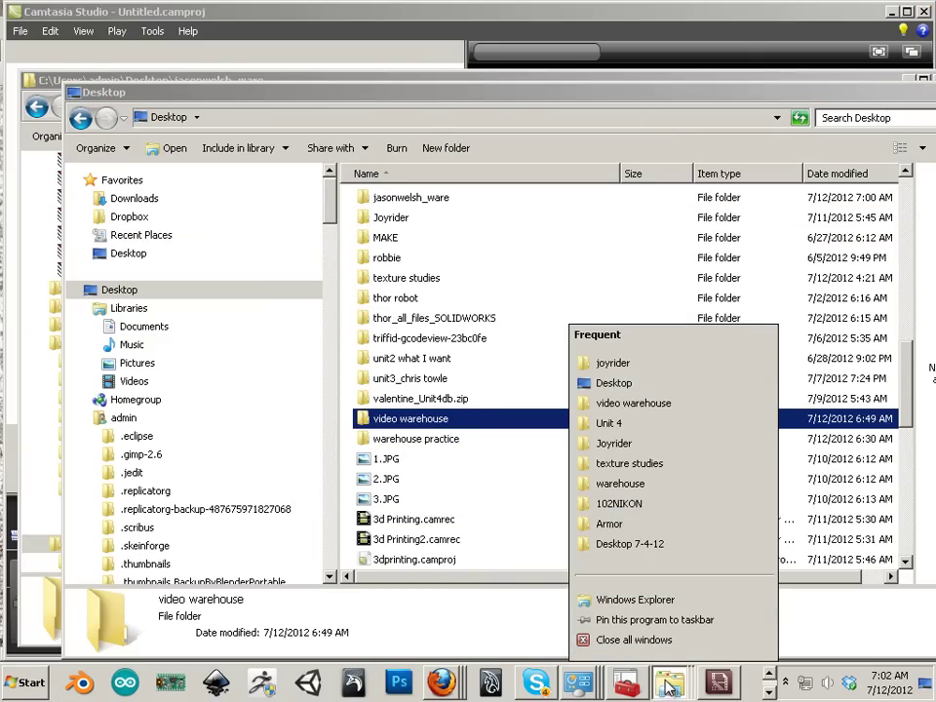
# Close the Explorer windows, recover the Camtasia project at 640 x 480, then quit Camtasia without saving
pyautogui.click(643, 644)
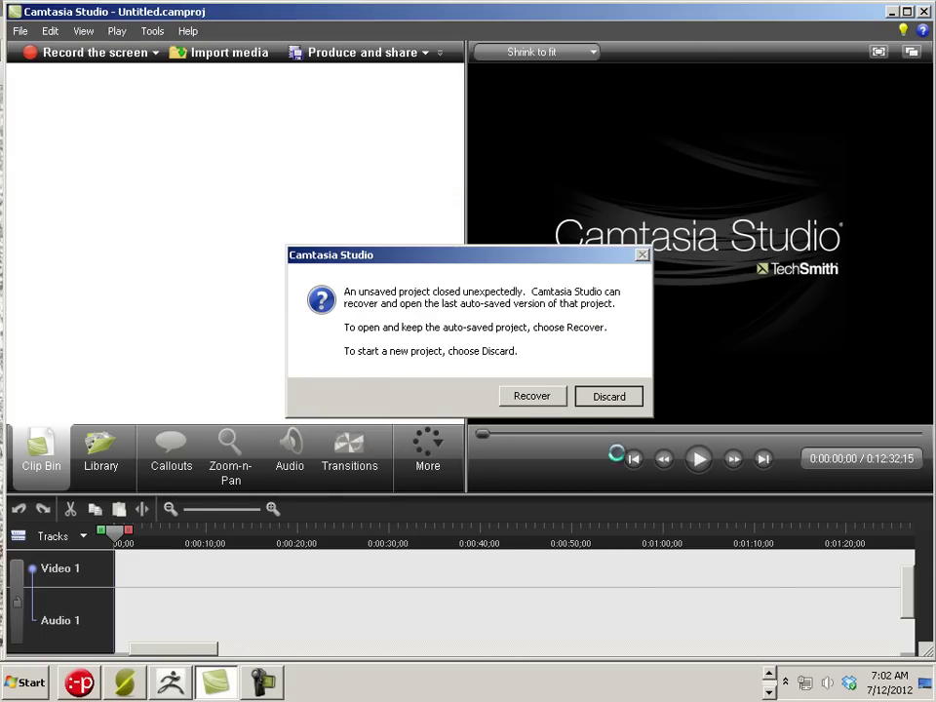
pyautogui.click(607, 396)
pyautogui.click(596, 442)
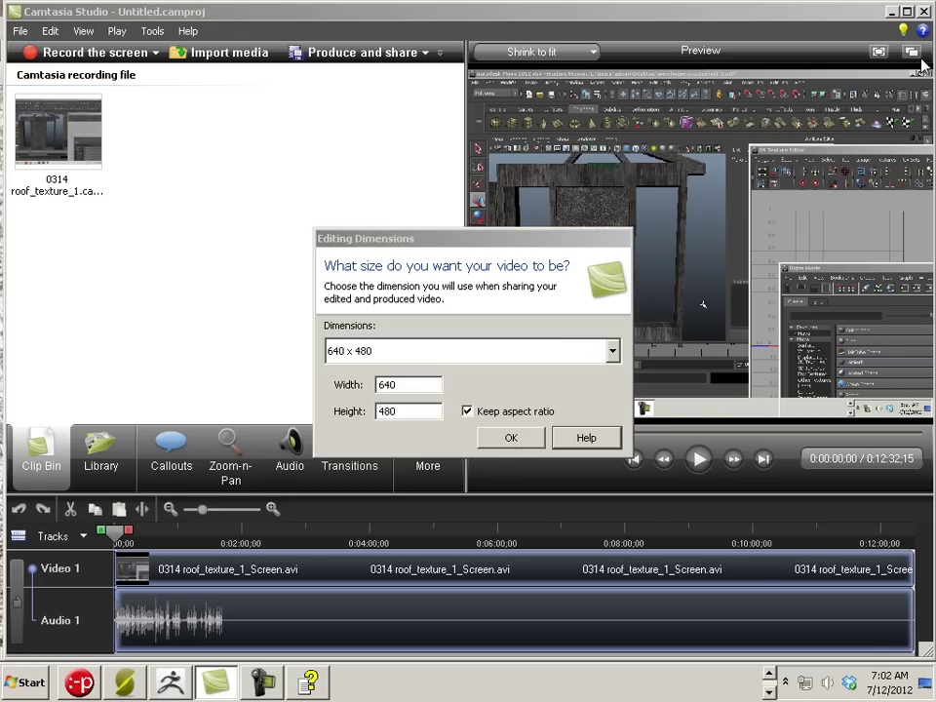
pyautogui.click(510, 437)
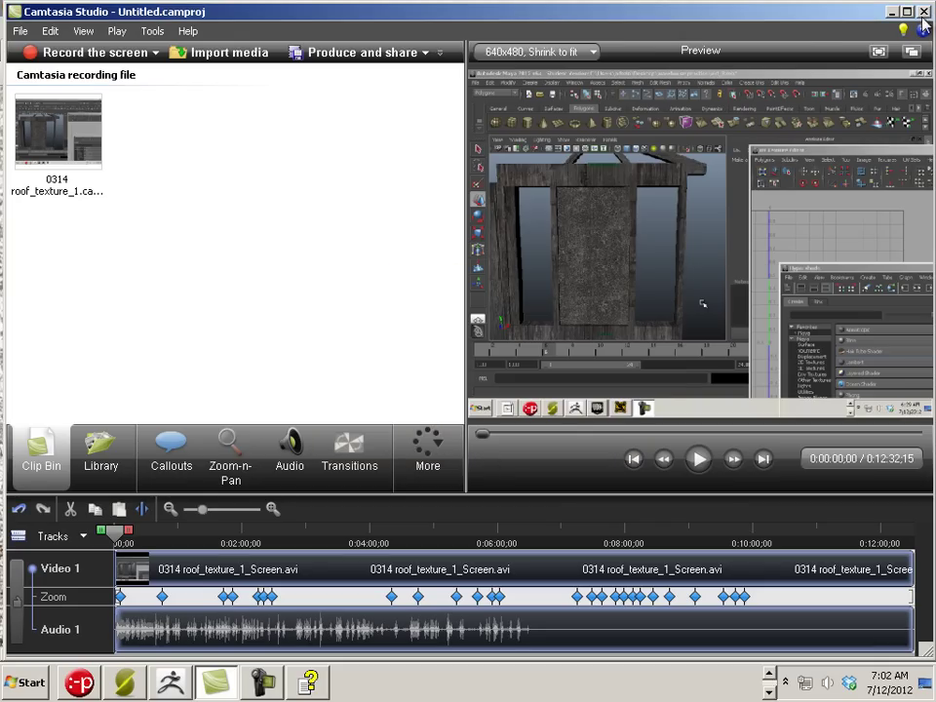
pyautogui.click(923, 12)
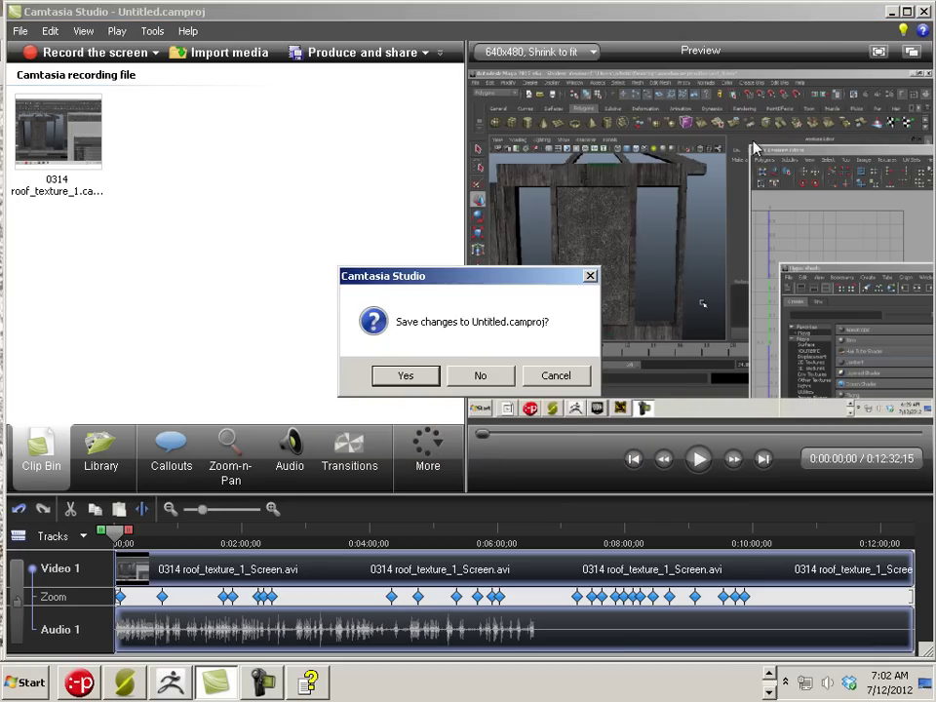
pyautogui.click(481, 376)
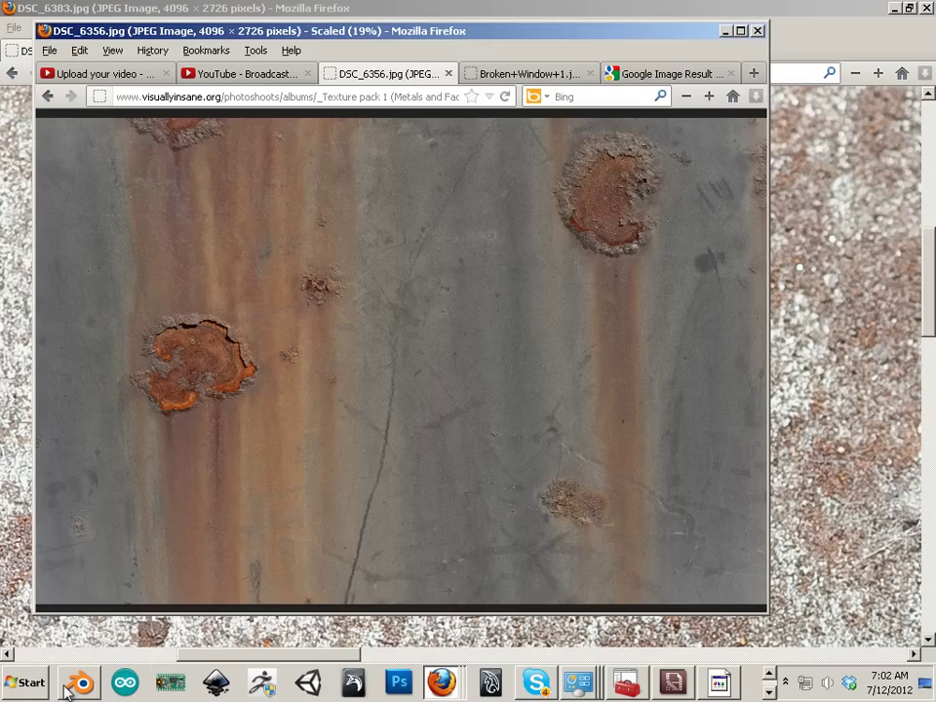
# Open Computer from the Start menu and show the Desktop folder's contents
pyautogui.click(27, 683)
pyautogui.click(326, 223)
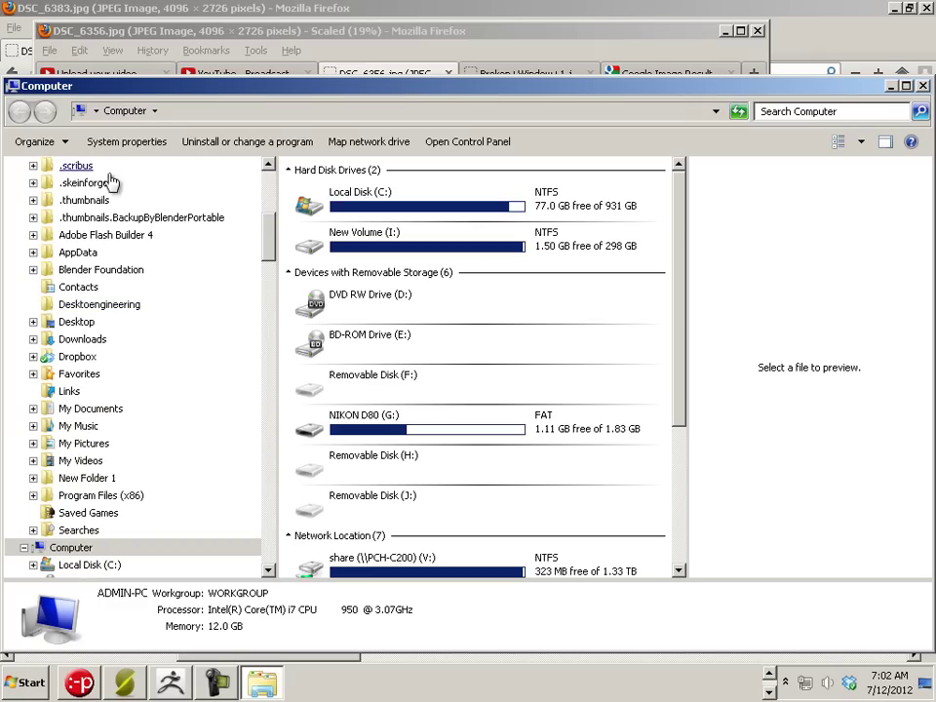
pyautogui.moveTo(272, 244); pyautogui.dragTo(272, 185)
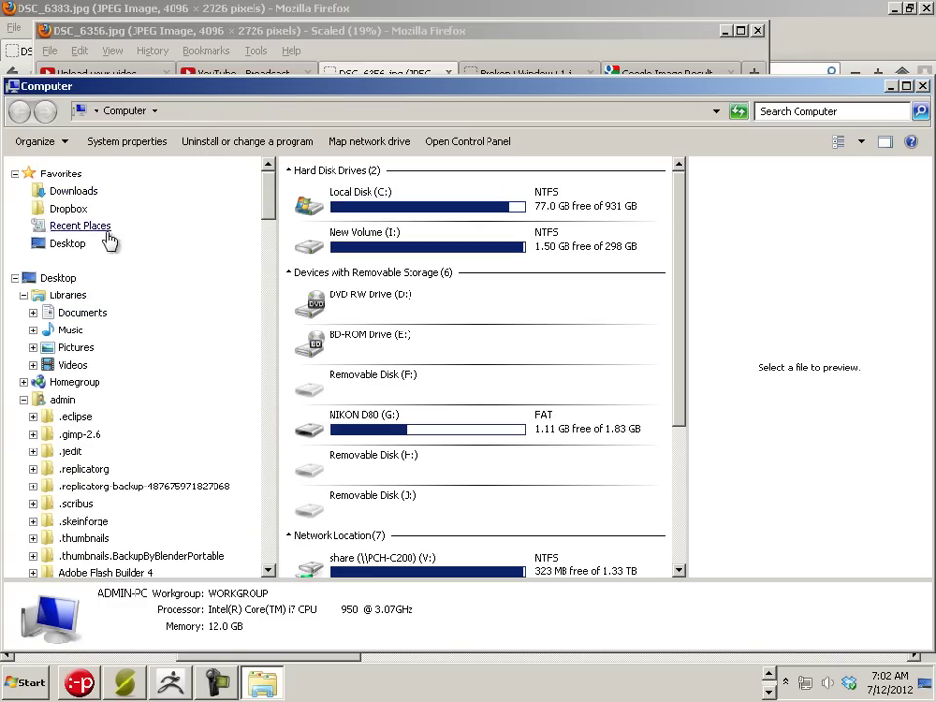
pyautogui.click(78, 280)
pyautogui.click(447, 460)
pyautogui.scroll(-12, 446, 464)
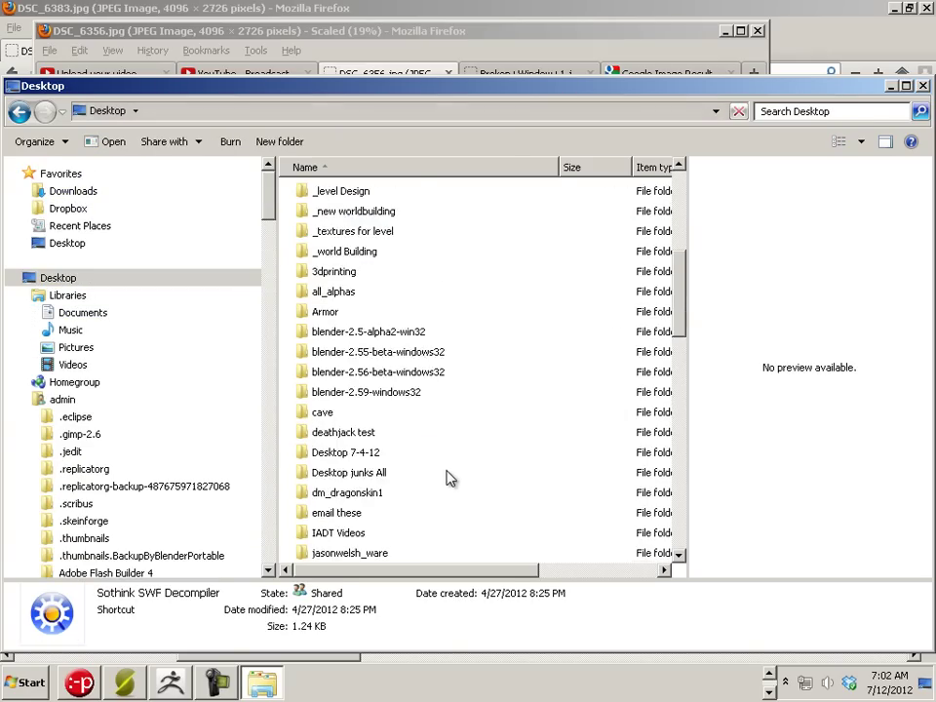
# Rename the video warehouse folder to 'video warehouse1'
pyautogui.click(382, 415)
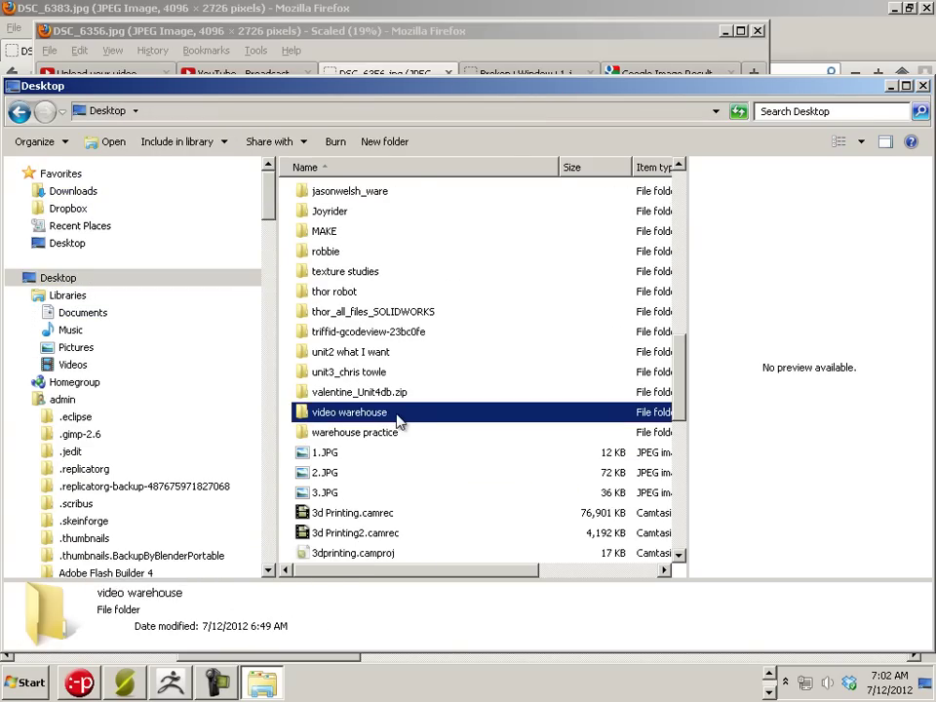
pyautogui.click(387, 415)
pyautogui.click(406, 411)
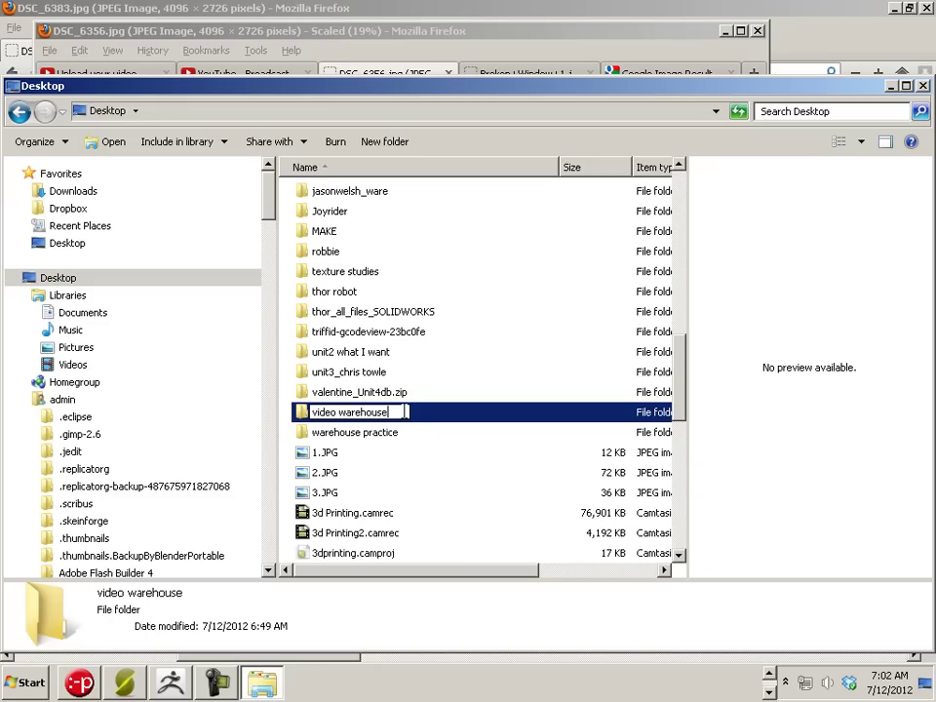
pyautogui.press('Return')
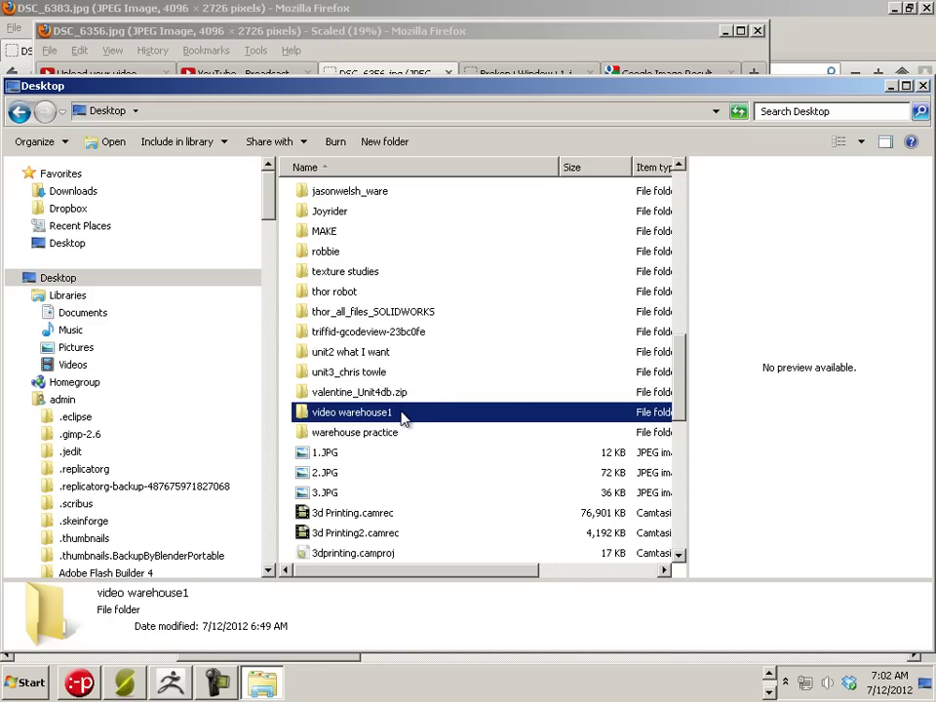
pyautogui.click(526, 497)
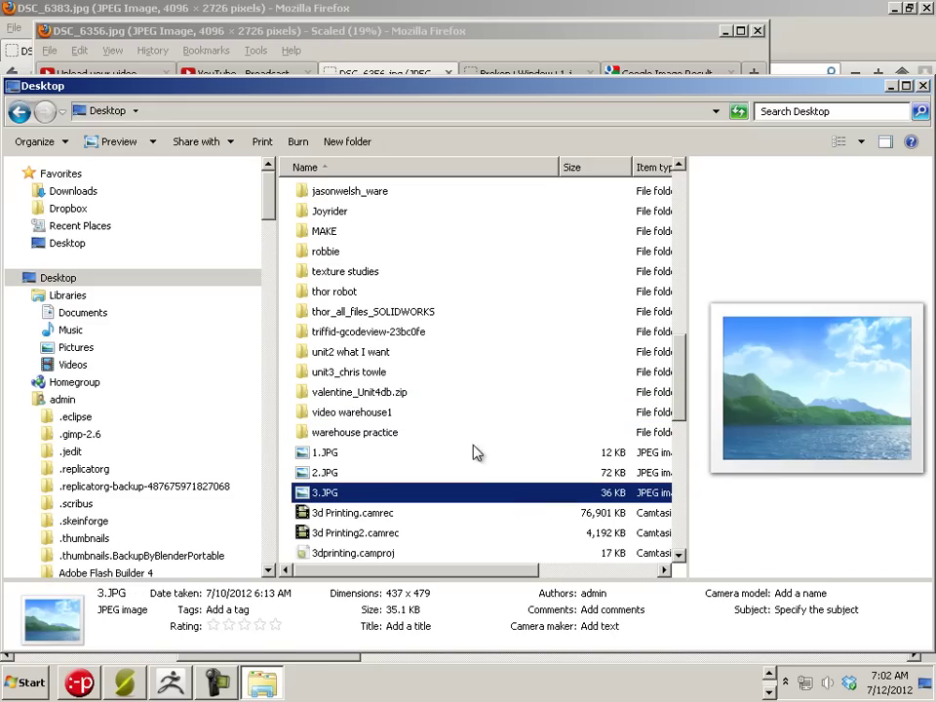
# Open the jasonwelsh_ware folder and load jasonwelsh_ware.mb into Maya 2012
pyautogui.moveTo(680, 400); pyautogui.dragTo(669, 351)
pyautogui.doubleClick(369, 414)
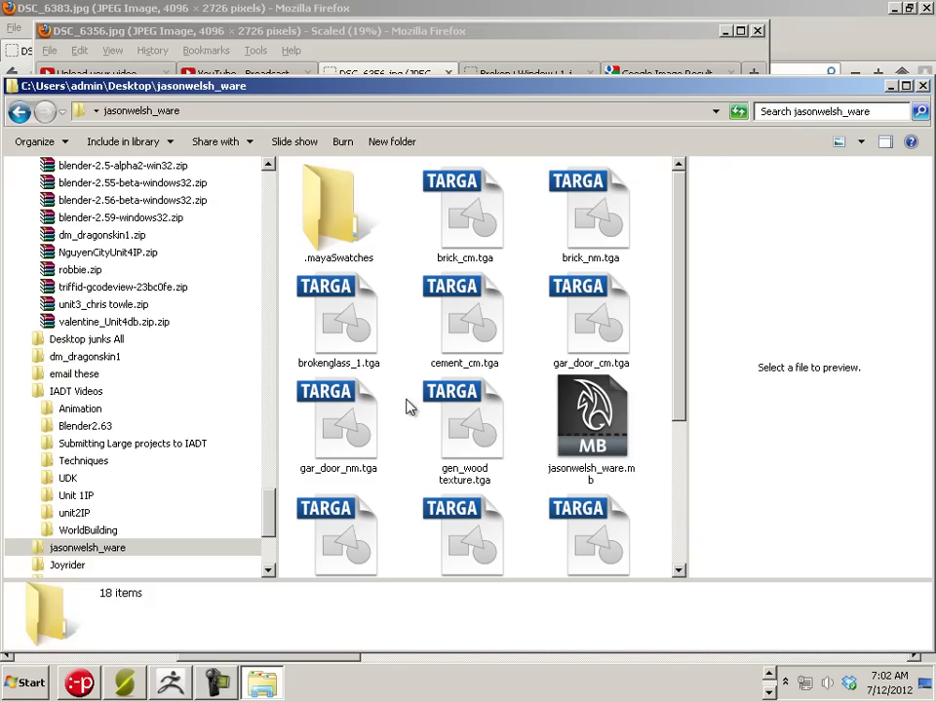
pyautogui.doubleClick(610, 439)
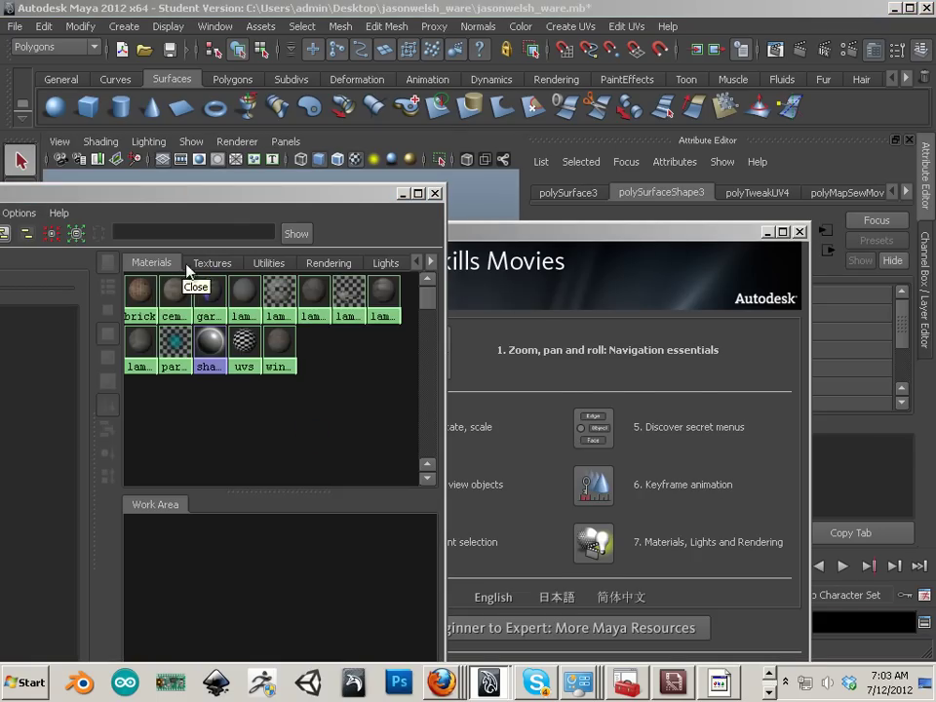
# Inspect the brick_cm_1, brokenglass_1_1 and brick_nm_1 textures and select the brick_nm.tga path
pyautogui.click(212, 265)
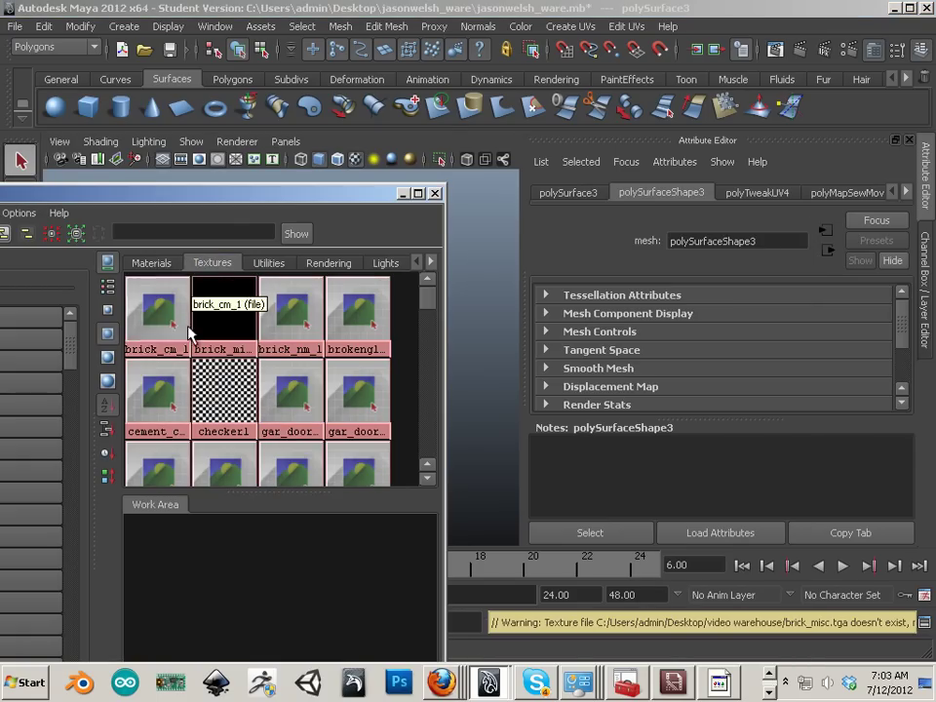
pyautogui.click(161, 310)
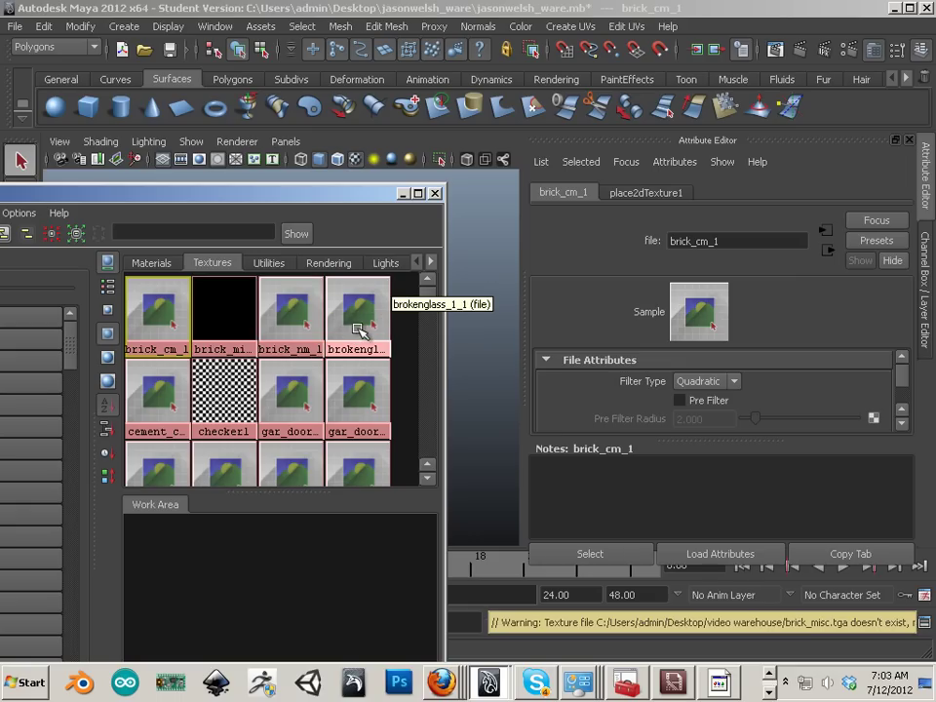
pyautogui.click(361, 329)
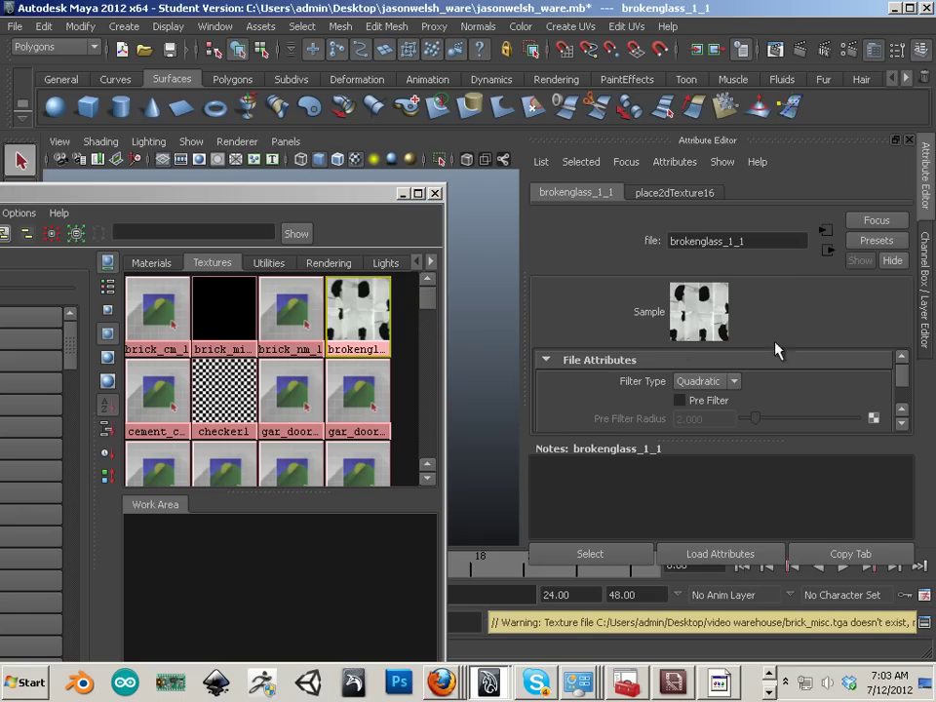
pyautogui.click(291, 307)
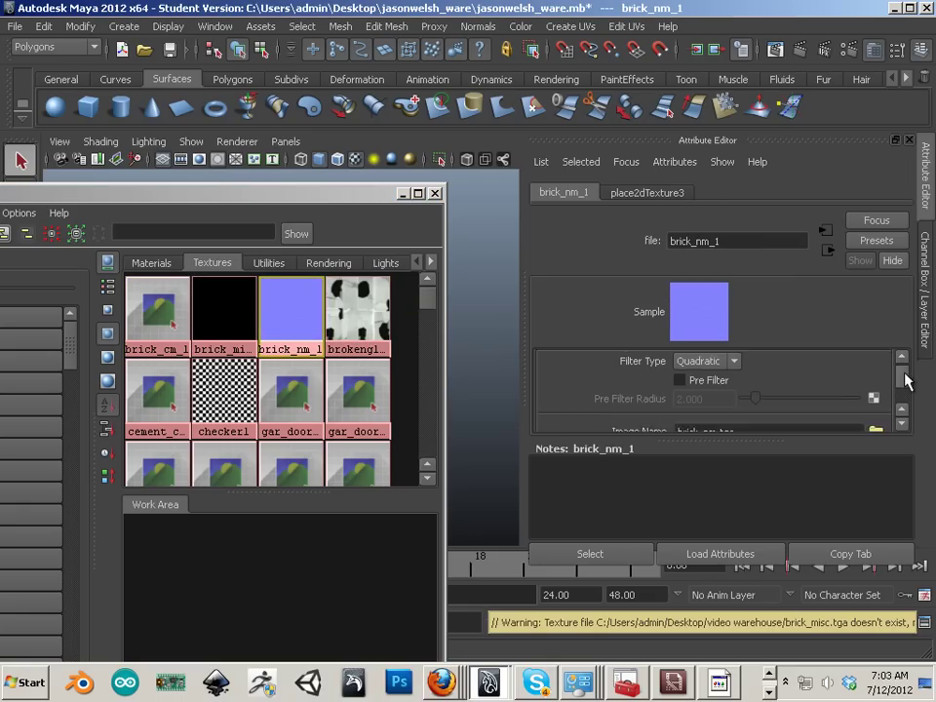
pyautogui.moveTo(899, 376); pyautogui.dragTo(907, 378)
pyautogui.moveTo(765, 397); pyautogui.dragTo(653, 413)
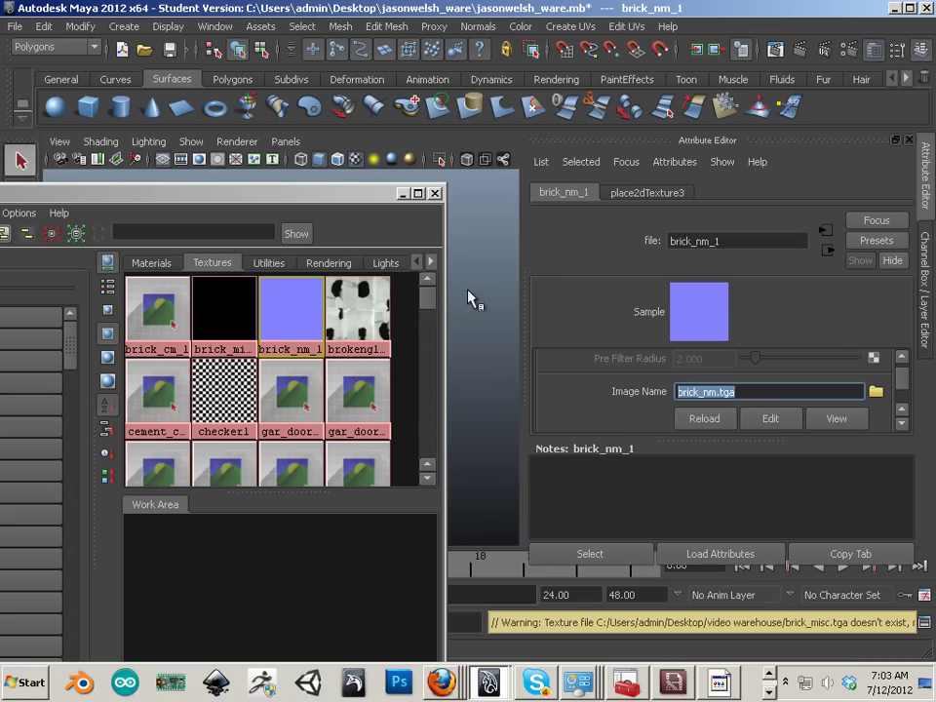
# Close the Hypershade and quit Maya without saving the scene
pyautogui.click(436, 195)
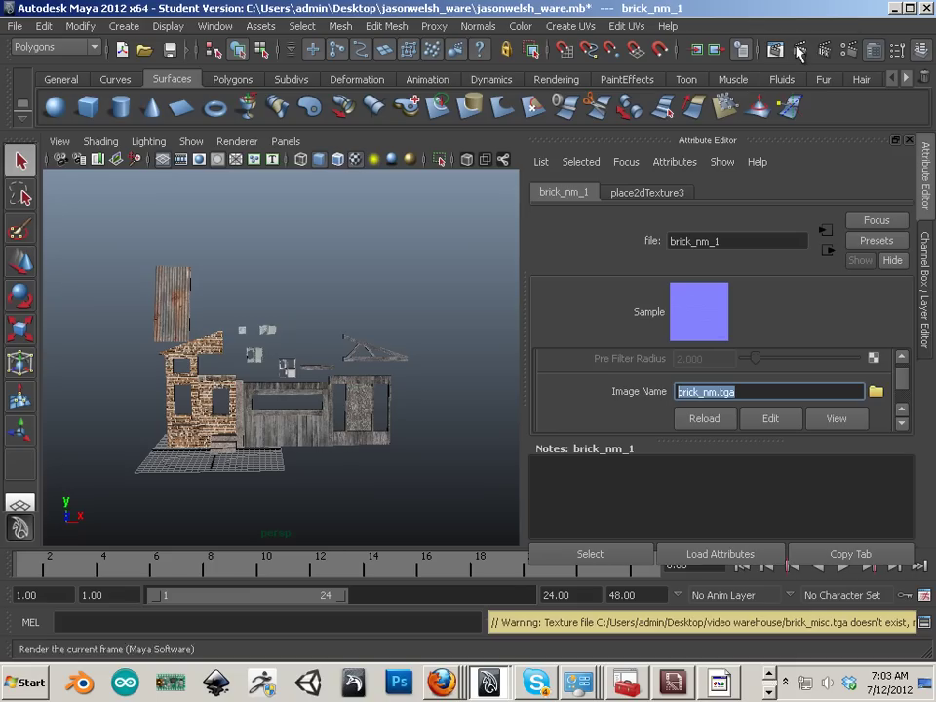
pyautogui.click(927, 9)
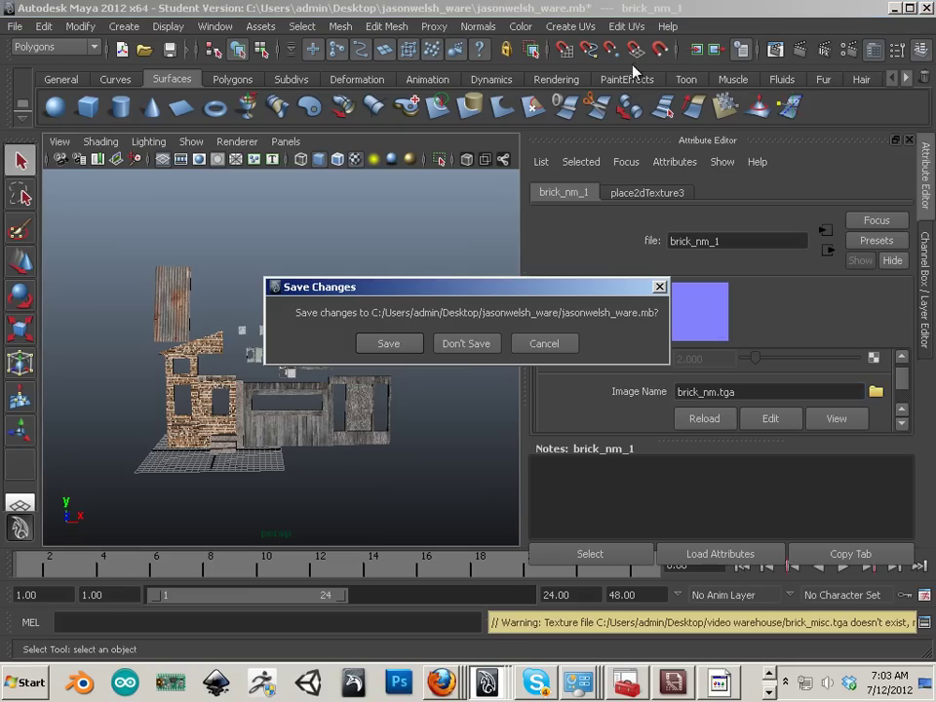
pyautogui.click(467, 345)
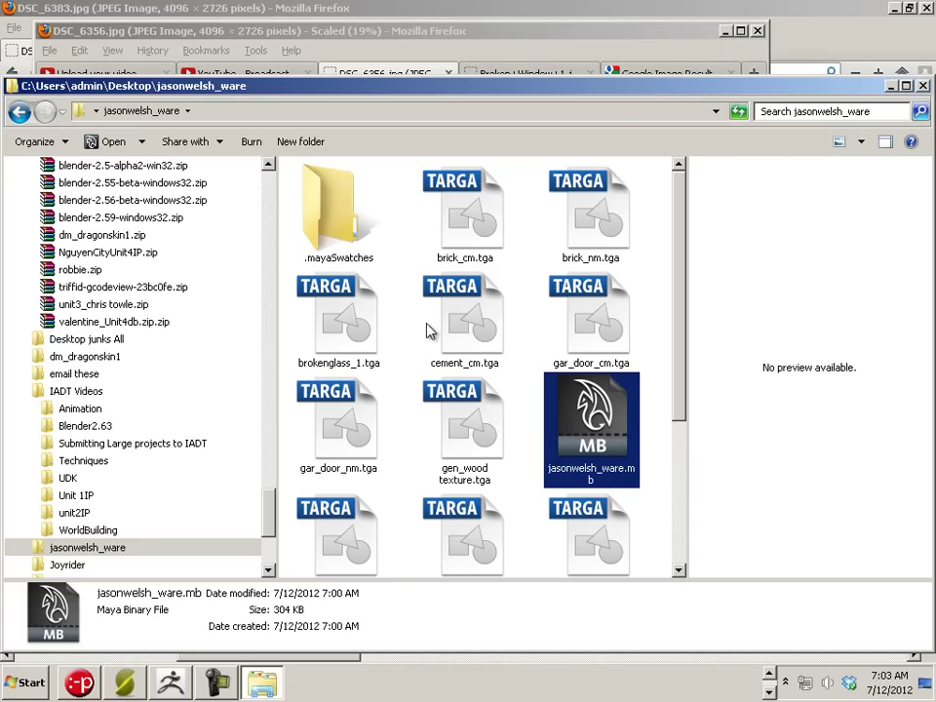
# Compress the Desktop's jasonwelsh_ware folder into jasonwelsh_ware.zip with the default name
pyautogui.moveTo(270, 505); pyautogui.dragTo(270, 170)
pyautogui.click(58, 278)
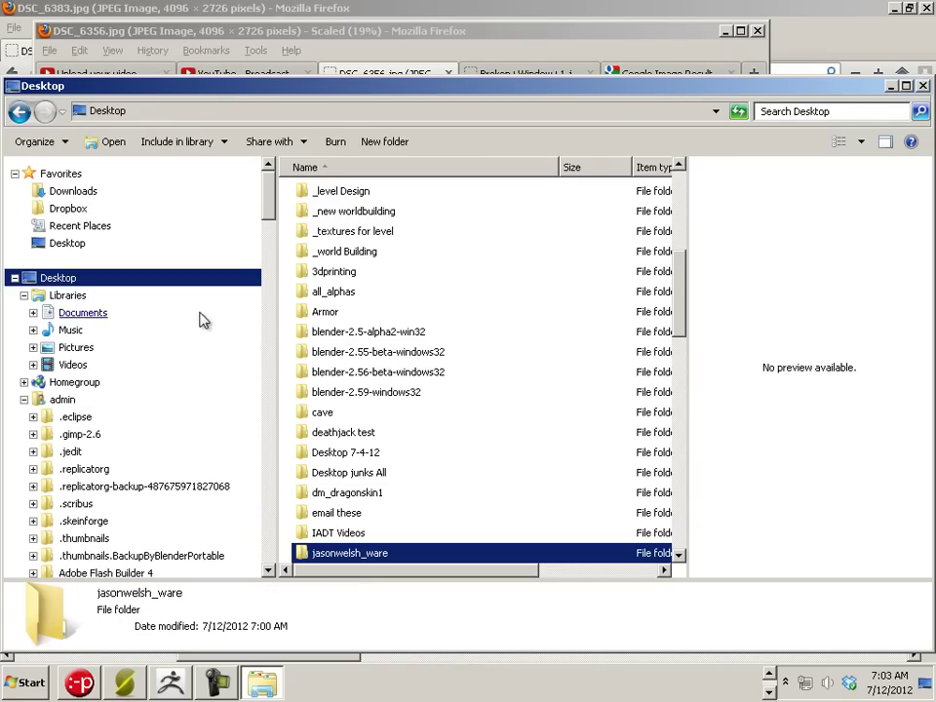
pyautogui.doubleClick(332, 556)
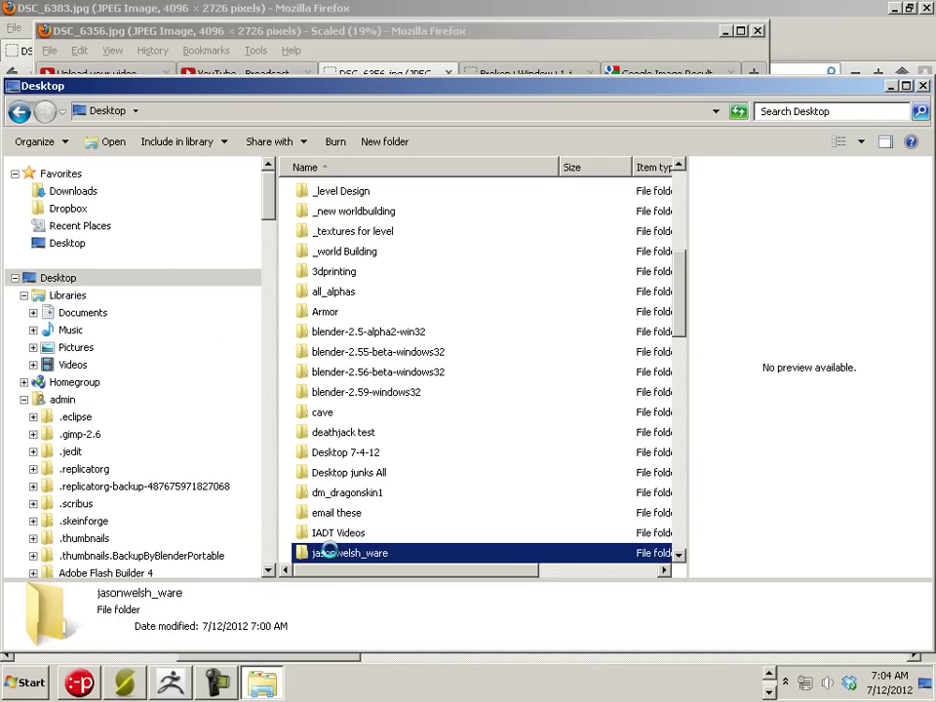
pyautogui.rightClick(330, 554)
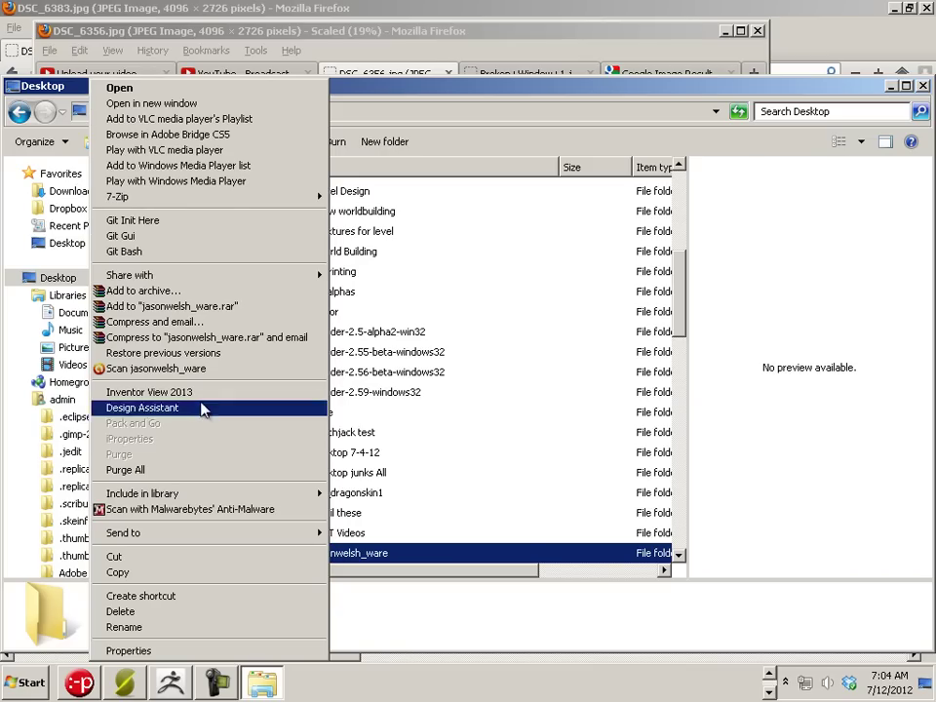
pyautogui.moveTo(200, 533)
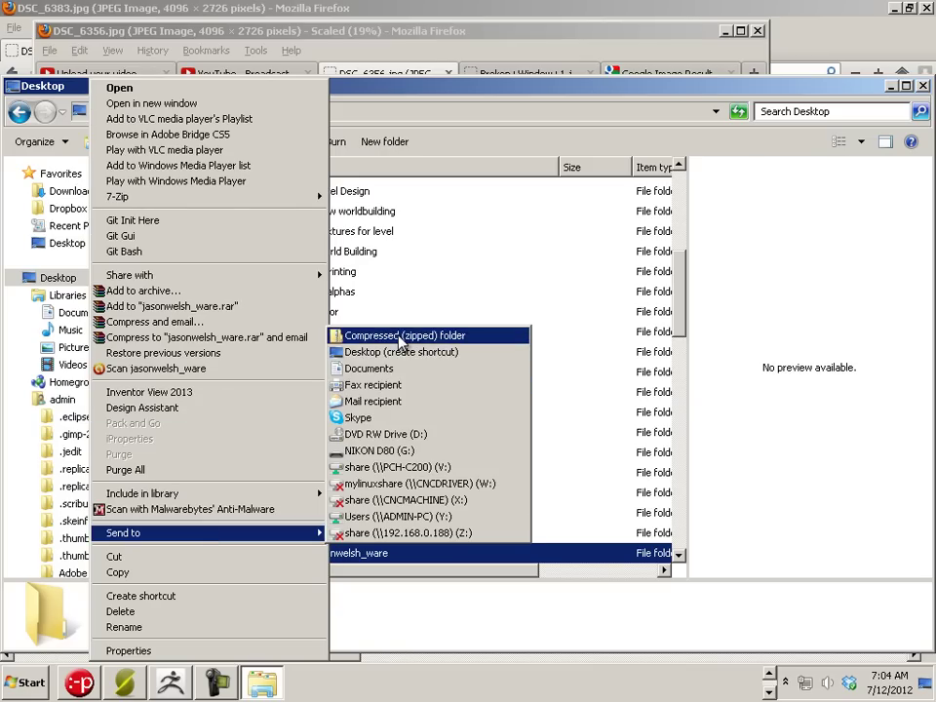
pyautogui.click(400, 336)
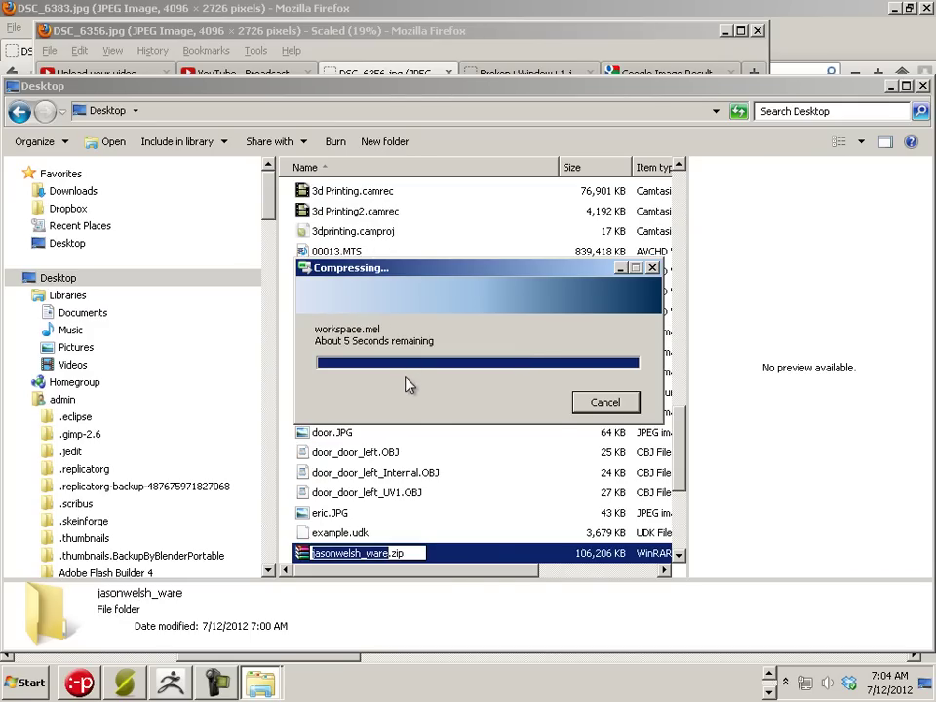
pyautogui.click(404, 538)
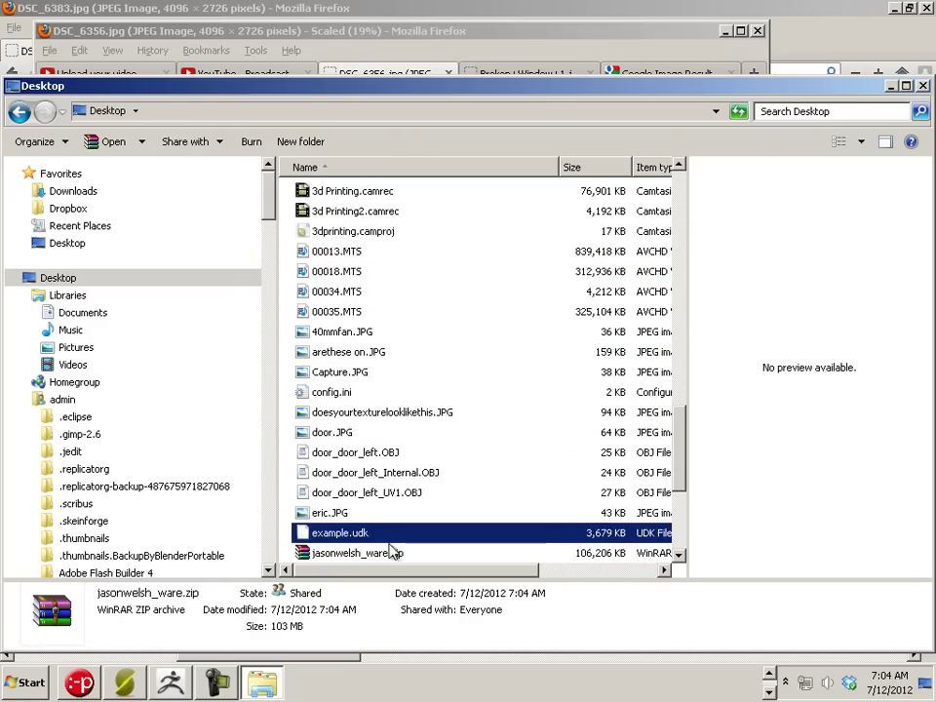
# Select jasonwelsh_ware.zip to check its size of about 103 MB
pyautogui.click(393, 553)
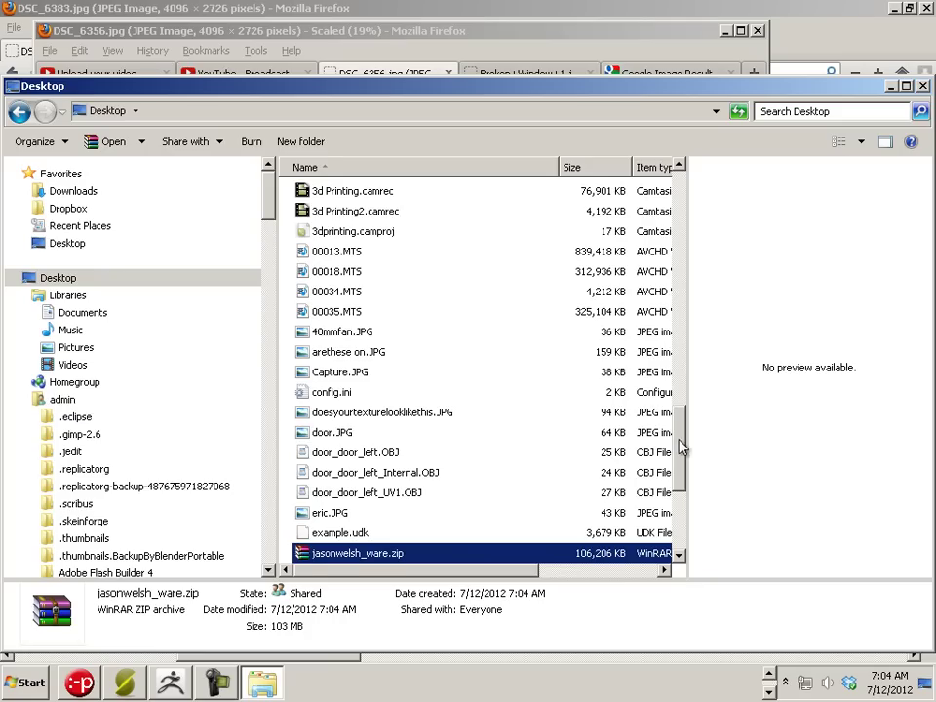
pyautogui.scroll(-2, 681, 474)
pyautogui.moveTo(682, 475); pyautogui.dragTo(683, 405)
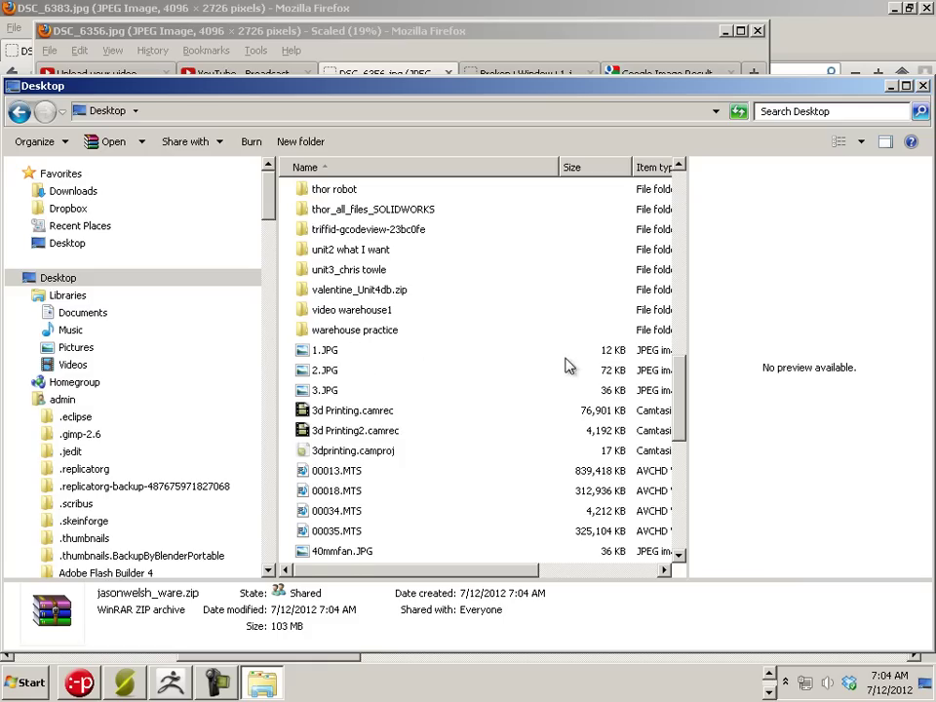
pyautogui.moveTo(683, 377); pyautogui.dragTo(677, 323)
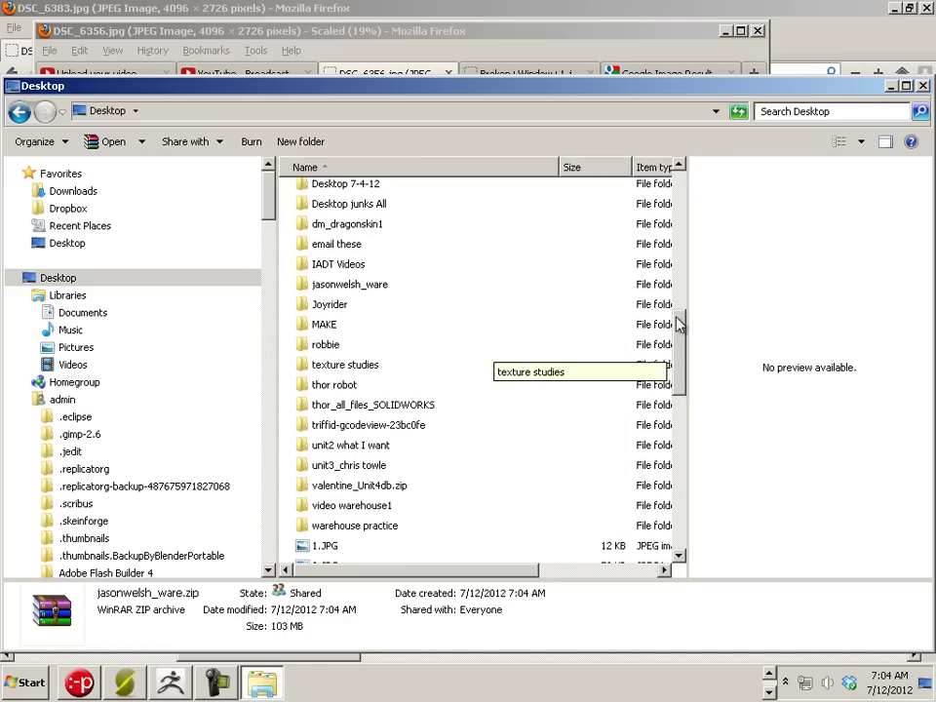
# Archive jasonwelsh_ware with WinRAR as jasonwelsh_ware.rar, split into 50,000,000-byte volumes
pyautogui.click(363, 295)
pyautogui.rightClick(348, 296)
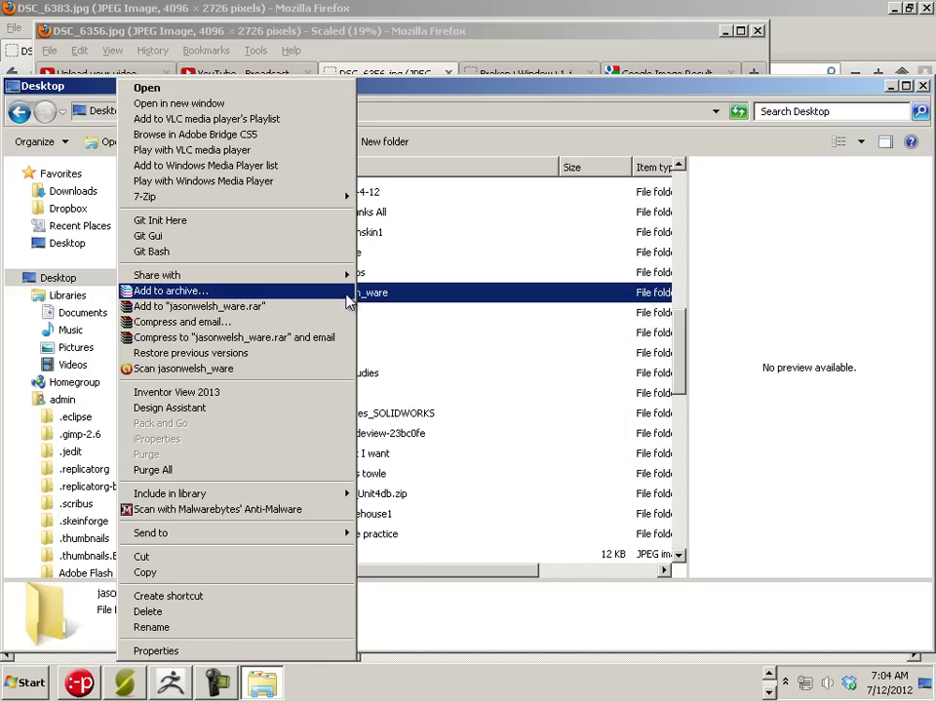
pyautogui.click(156, 290)
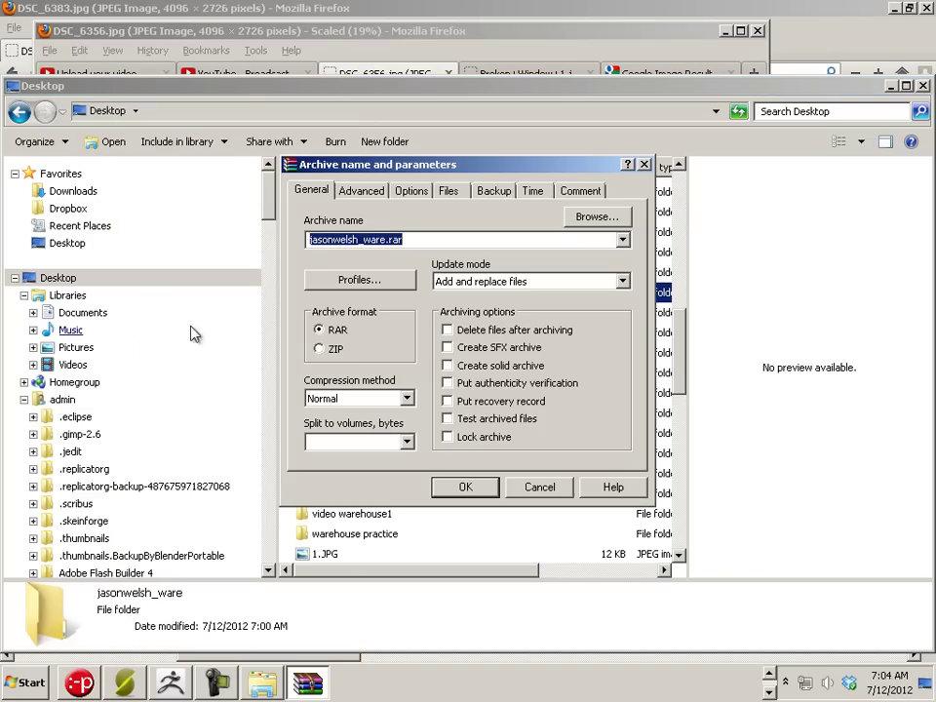
pyautogui.click(407, 441)
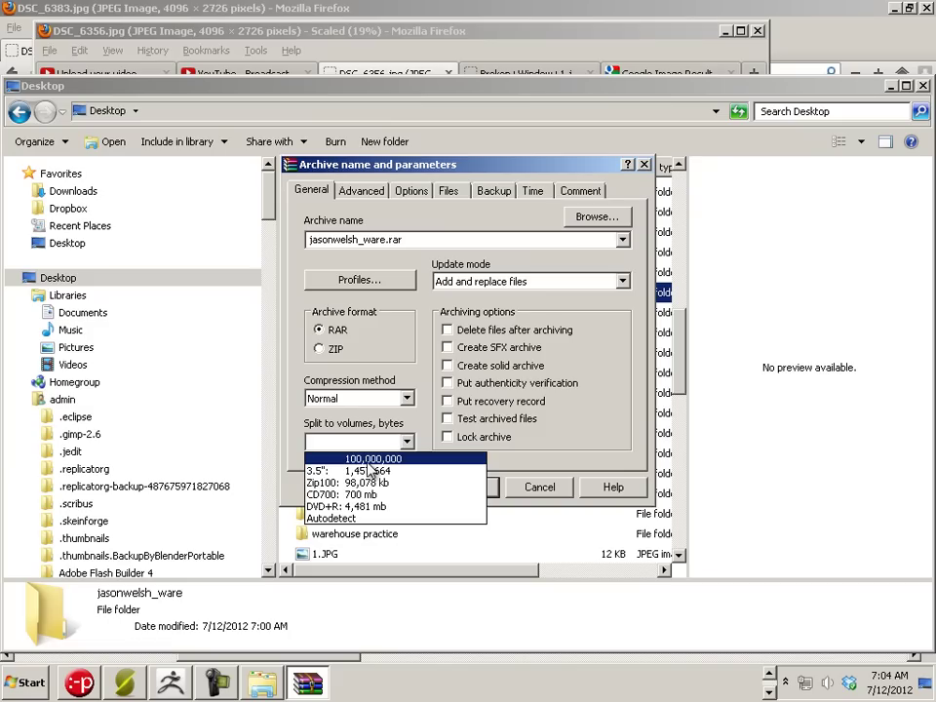
pyautogui.click(369, 471)
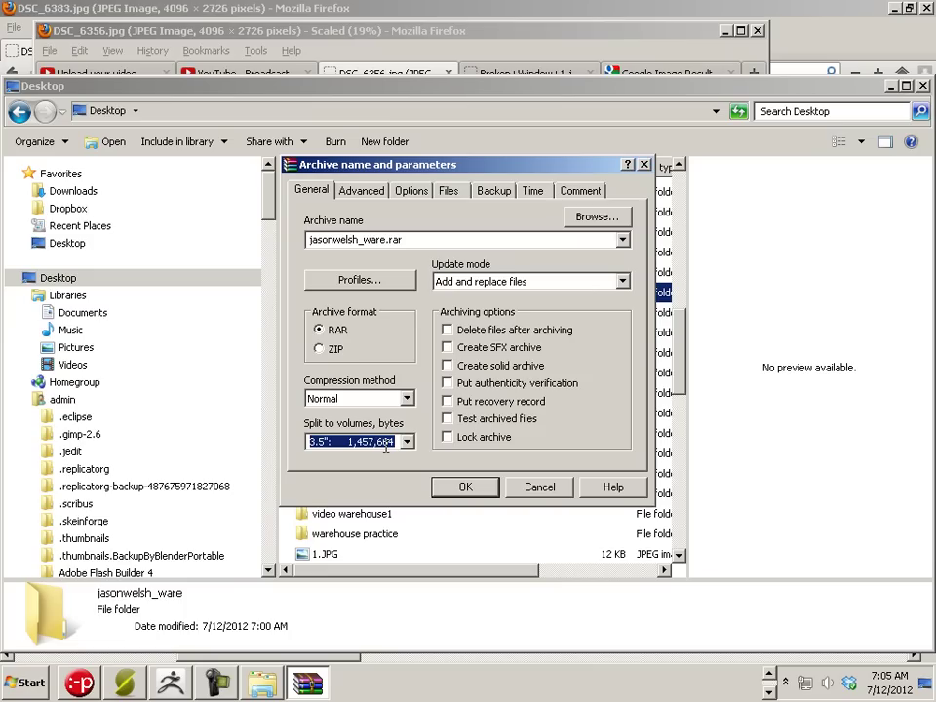
pyautogui.write('50,000,000')
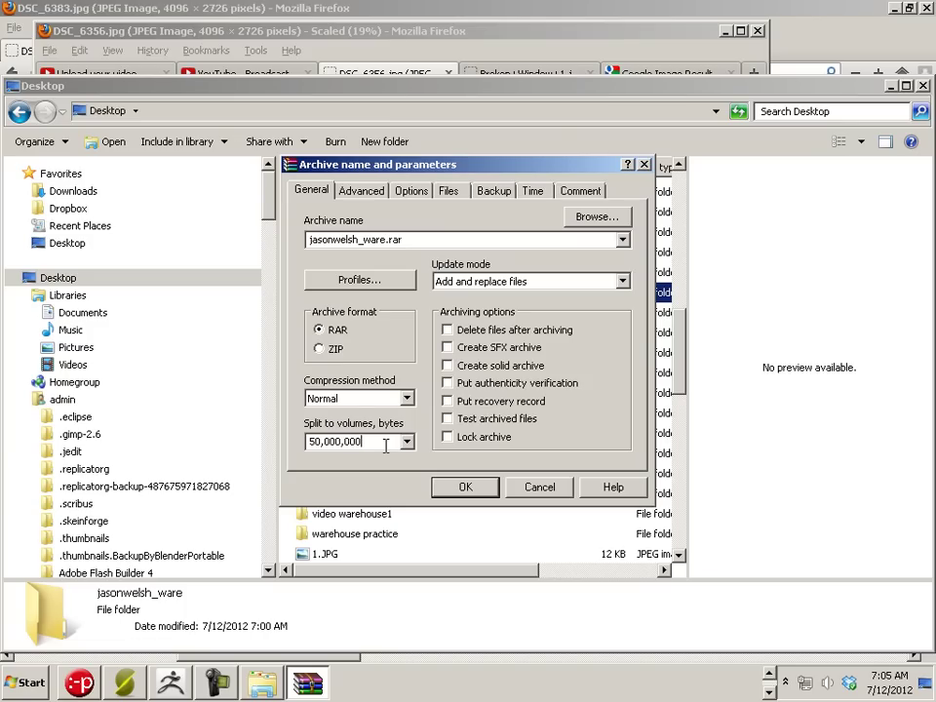
pyautogui.click(408, 441)
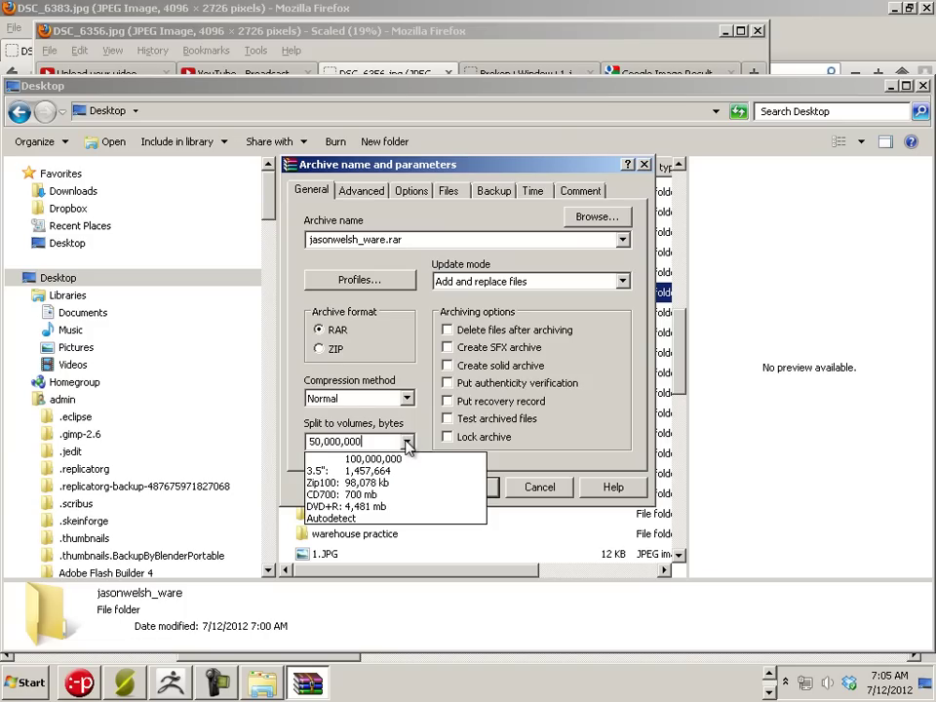
pyautogui.click(407, 441)
pyautogui.click(408, 442)
pyautogui.click(357, 442)
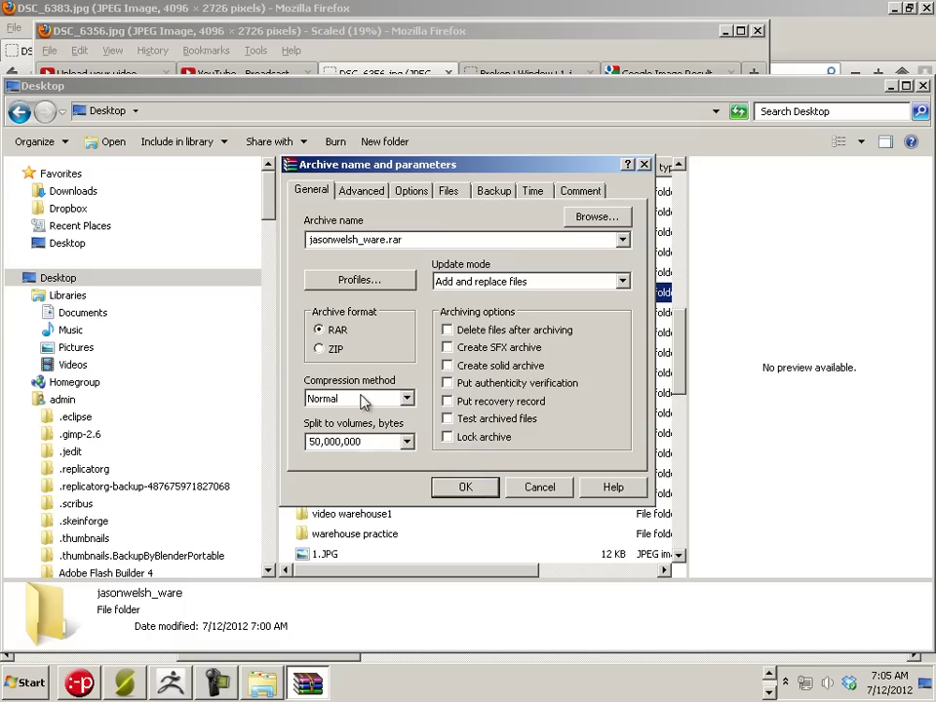
pyautogui.click(470, 487)
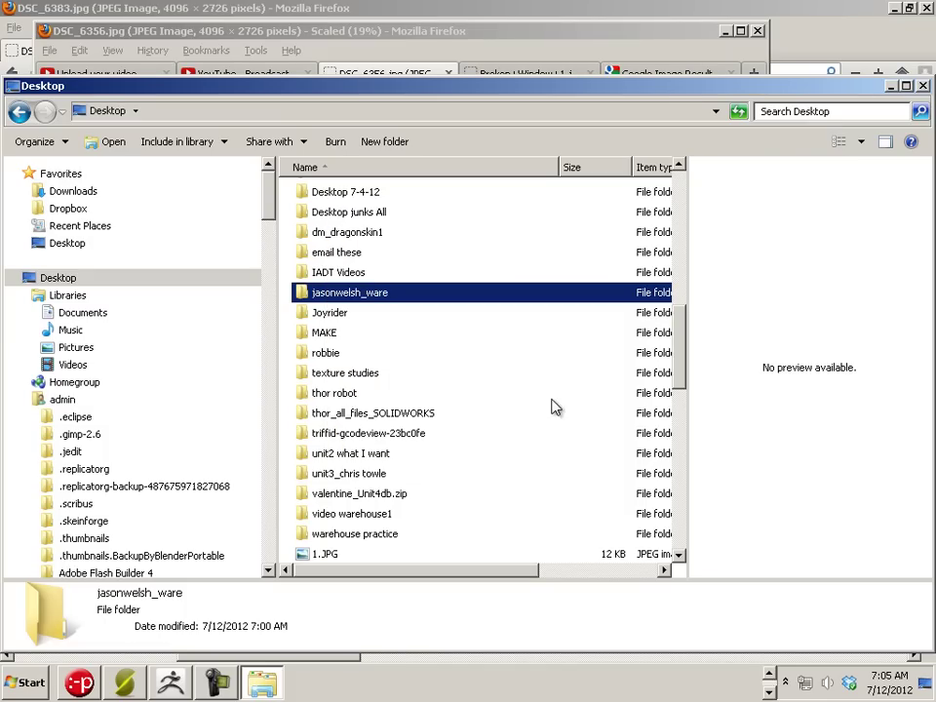
# Compare the new part1.rar (48,829 KB) and part2.rar (40,090 KB) against the 106,206 KB zip
pyautogui.moveTo(679, 320); pyautogui.dragTo(694, 483)
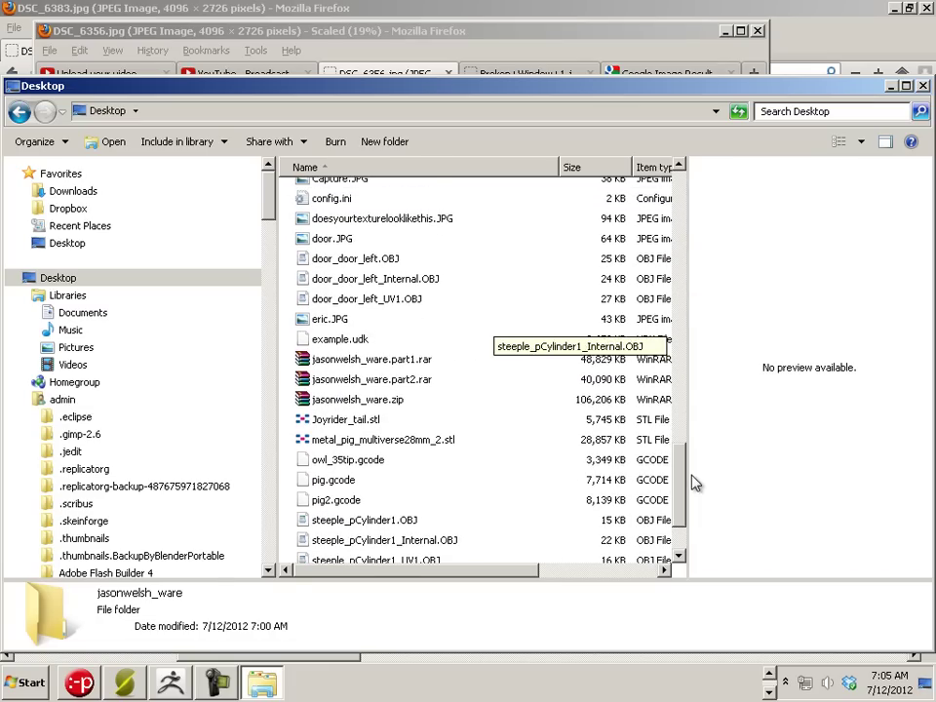
pyautogui.click(370, 359)
pyautogui.keyDown('shift'); pyautogui.click(372, 401); pyautogui.keyUp('shift')
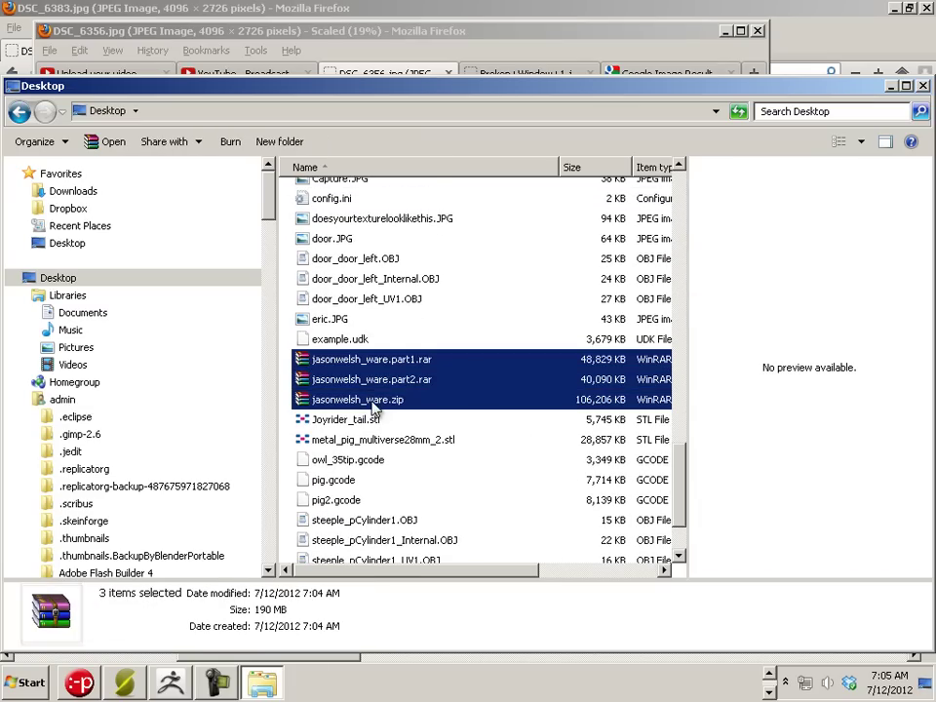
pyautogui.click(405, 379)
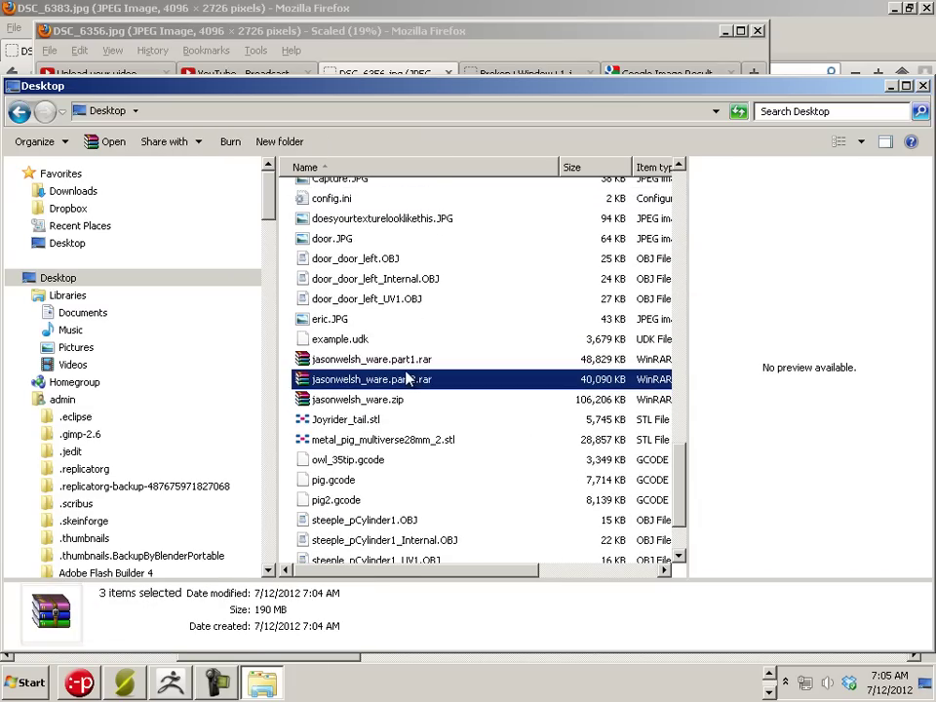
# Select both RAR parts to see their 86.8 MB total, then bring up the Camtasia recorder
pyautogui.keyDown('shift'); pyautogui.click(390, 360); pyautogui.keyUp('shift')
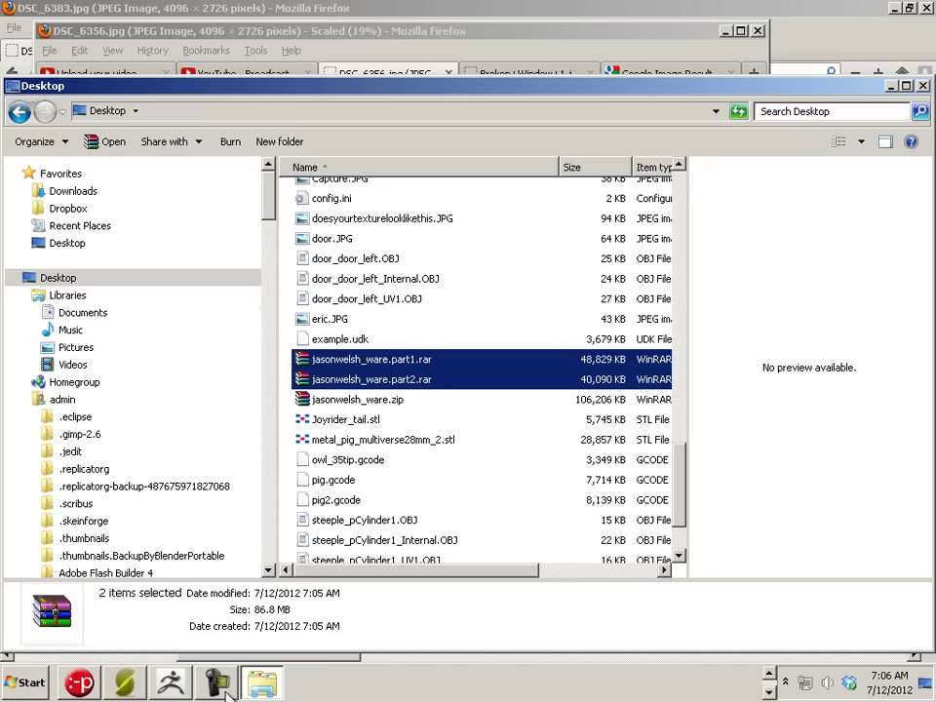
pyautogui.click(769, 674)
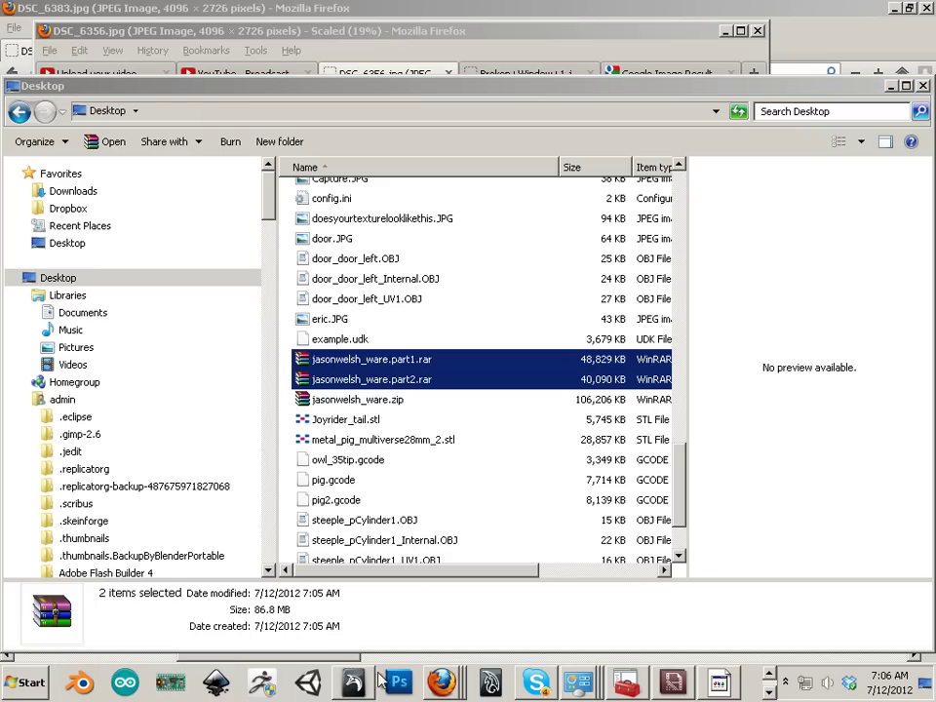